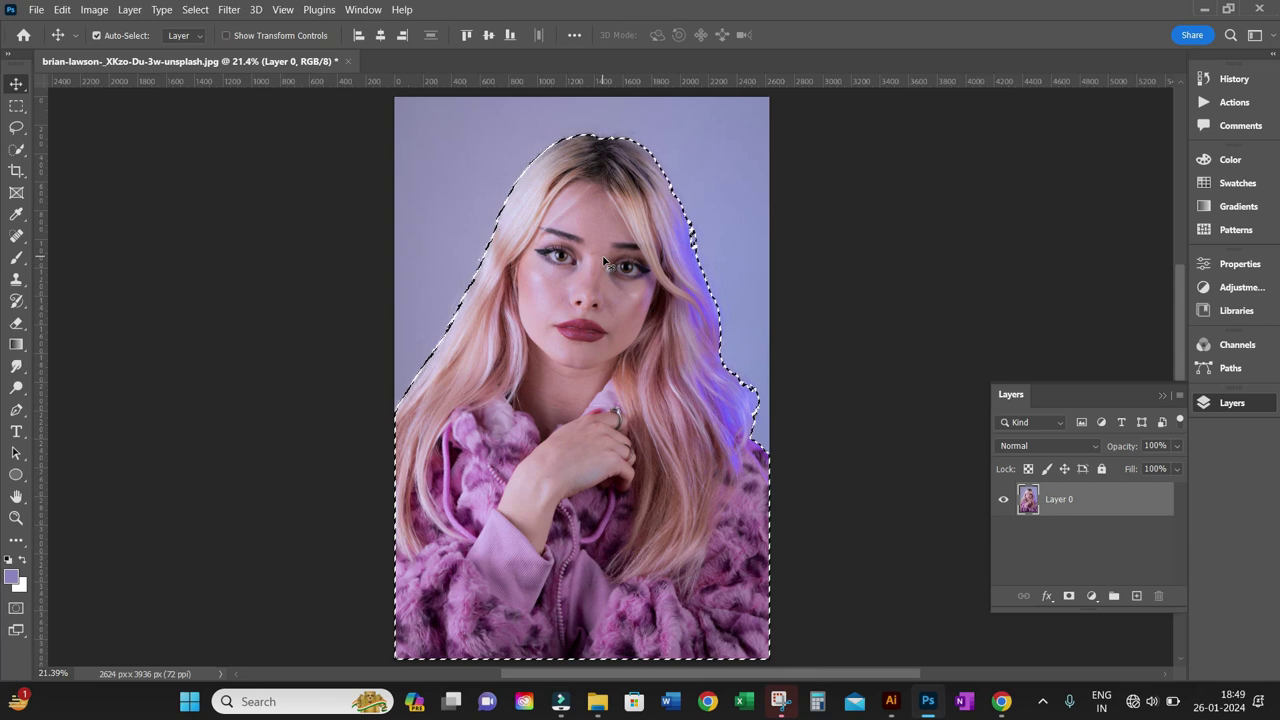
# - Invert the selection around the woman and delete the background, leaving nothing selected
pyautogui.press('Delete')
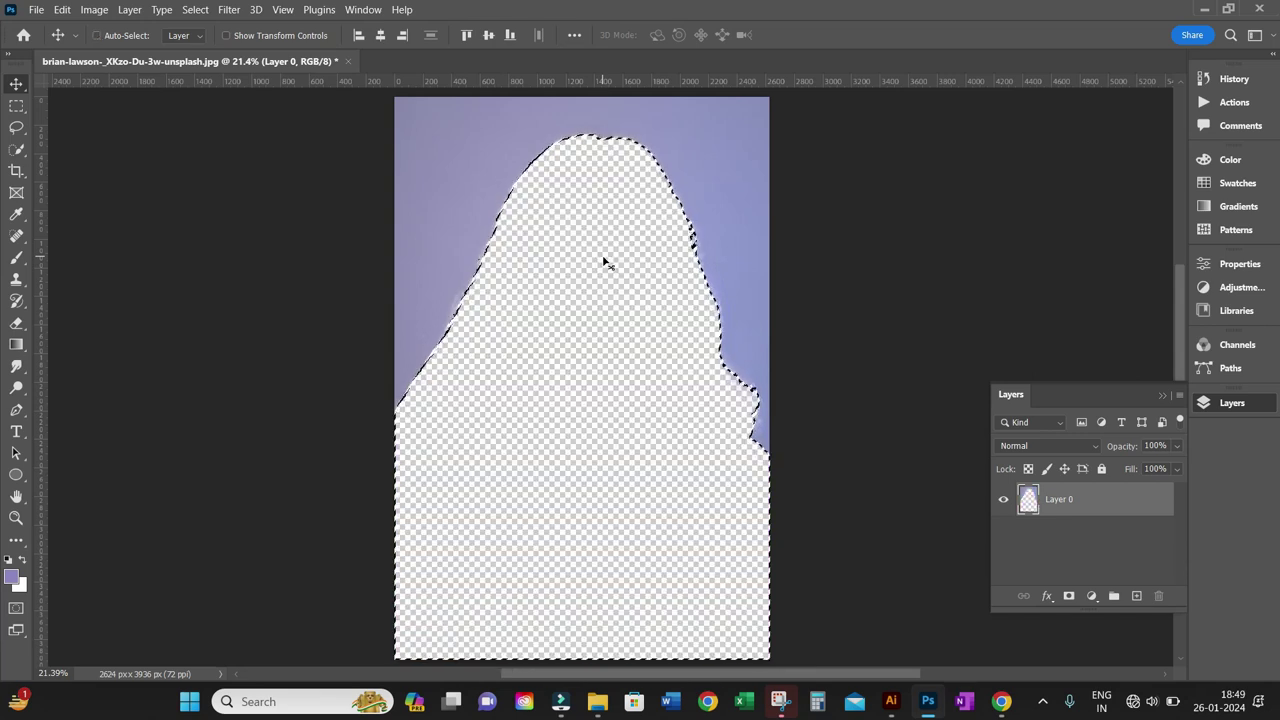
pyautogui.hotkey('ctrl', 'z')
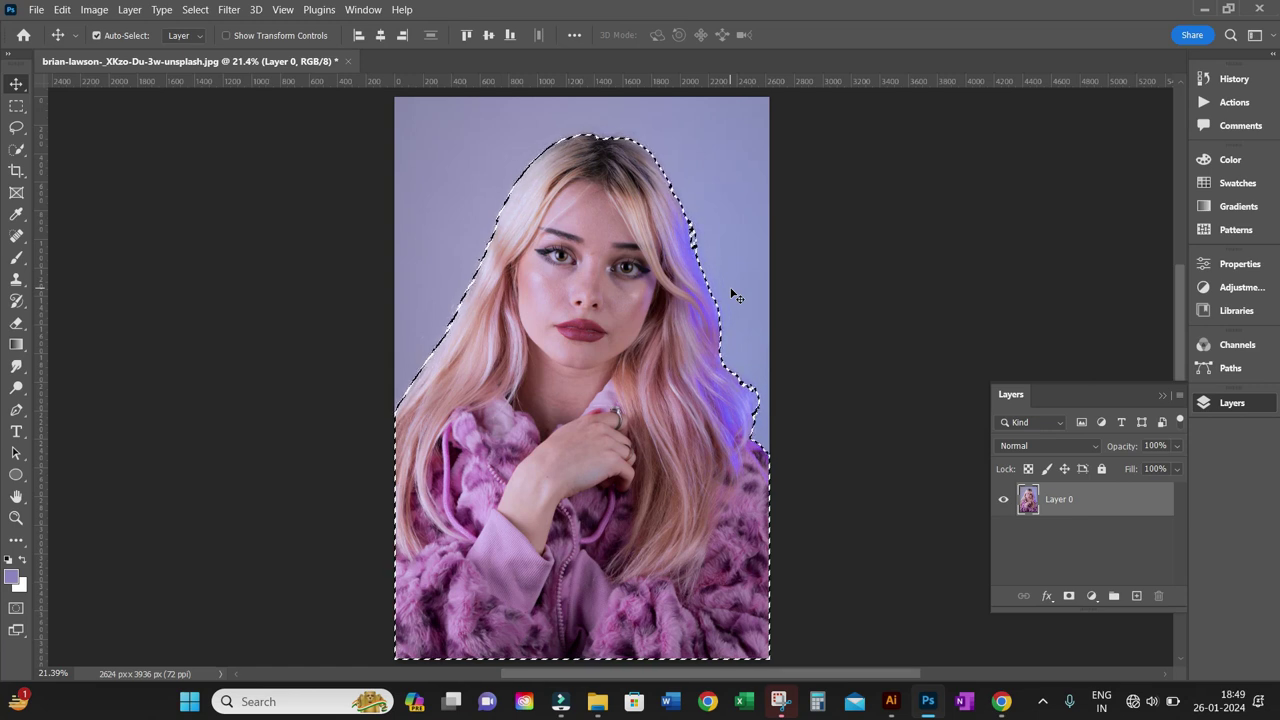
pyautogui.click(195, 10)
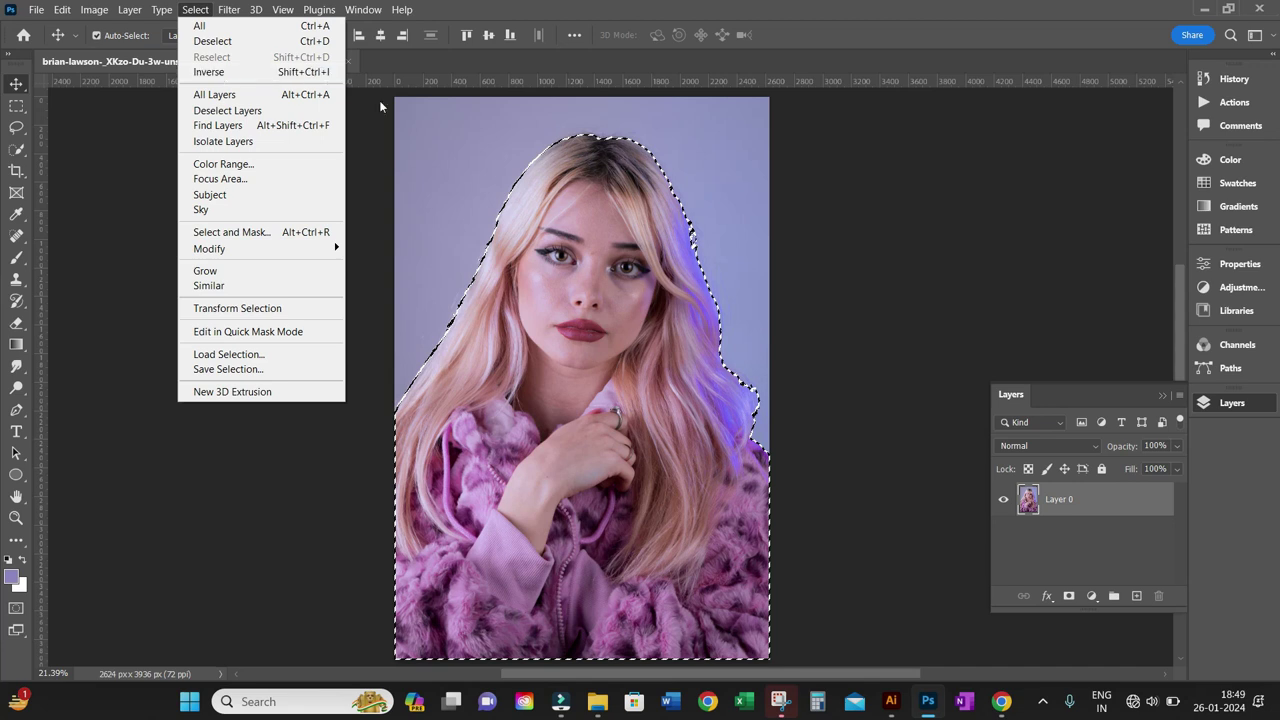
pyautogui.click(267, 71)
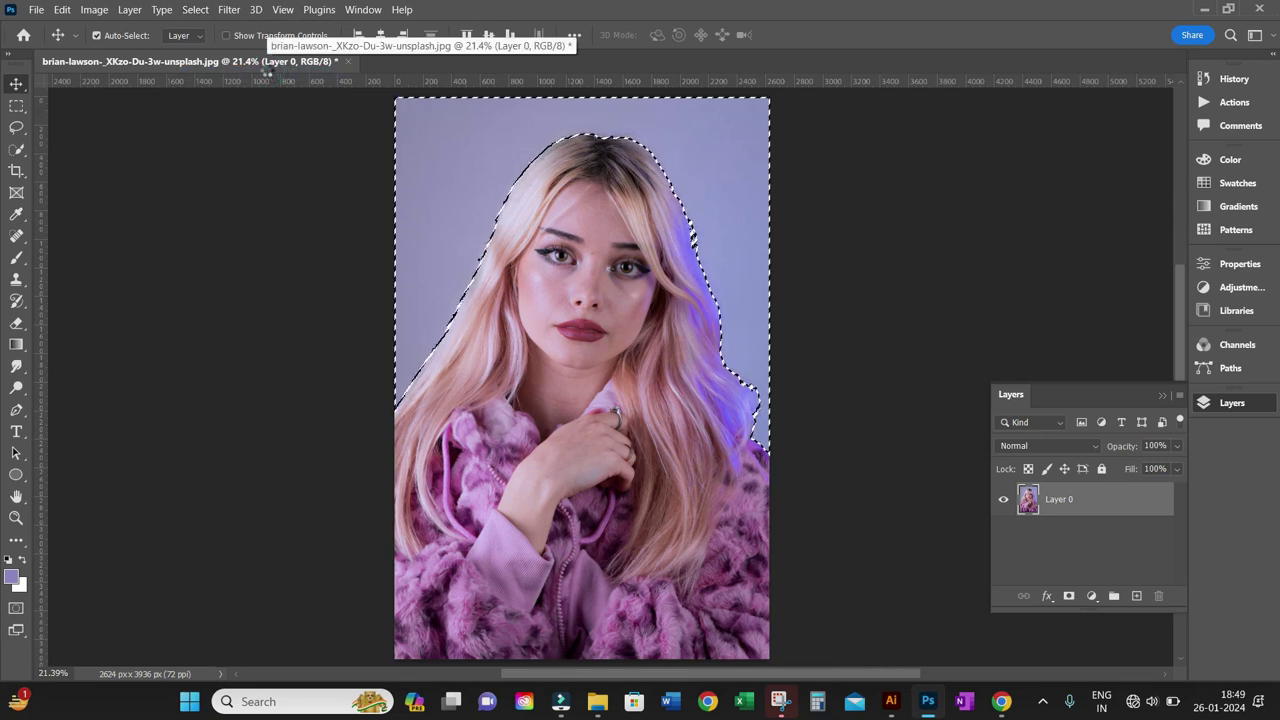
pyautogui.press('Delete')
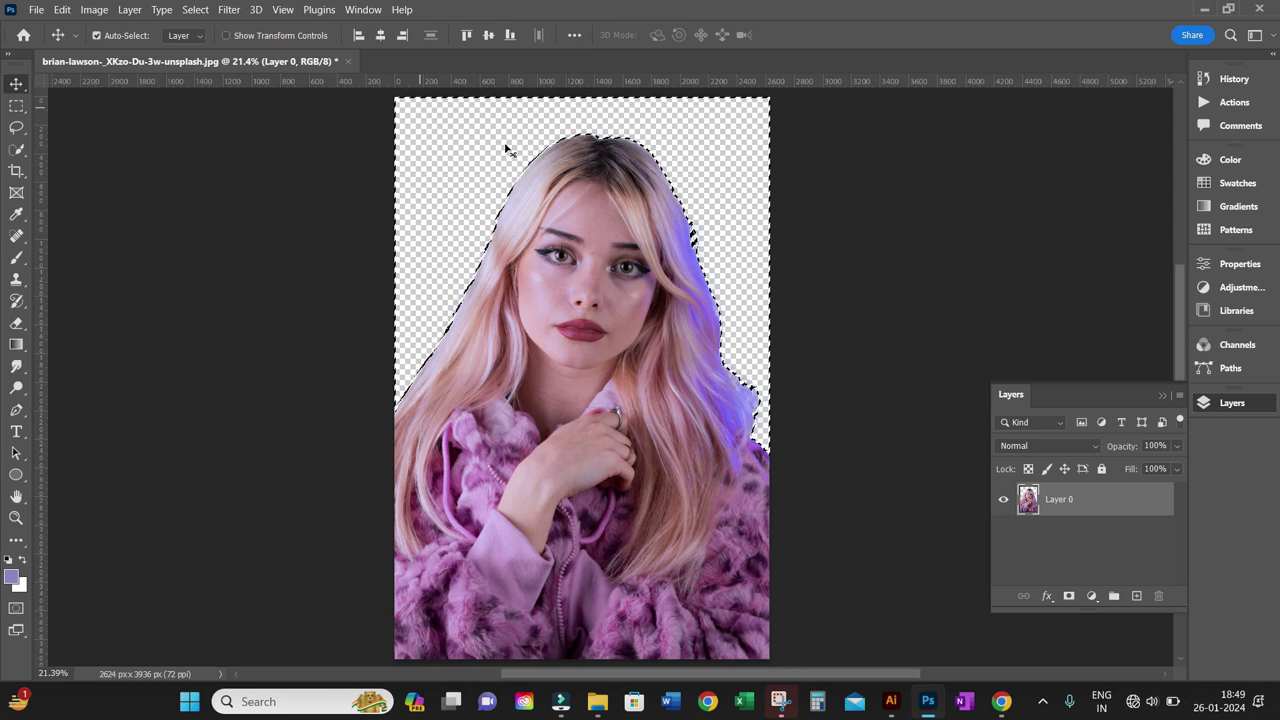
pyautogui.hotkey('ctrl', 'd')
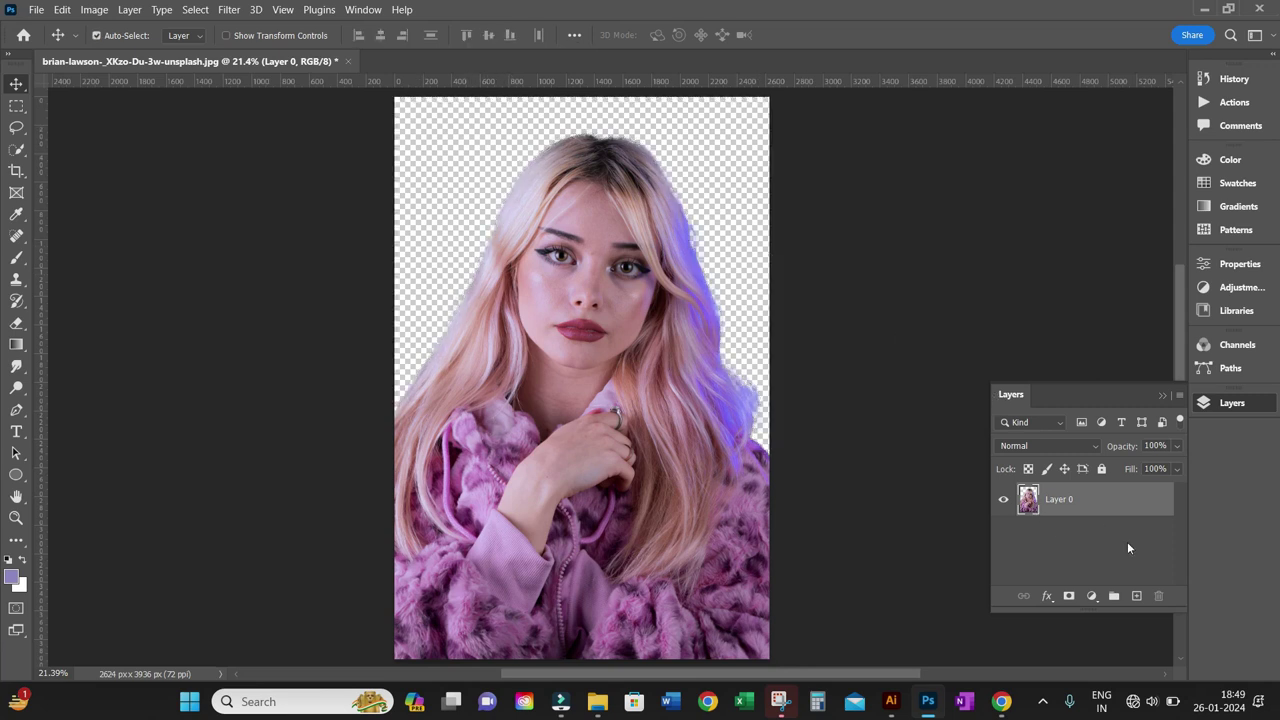
# - Add a new layer filled with the purple foreground colour and place it beneath the portrait layer
pyautogui.click(1138, 596)
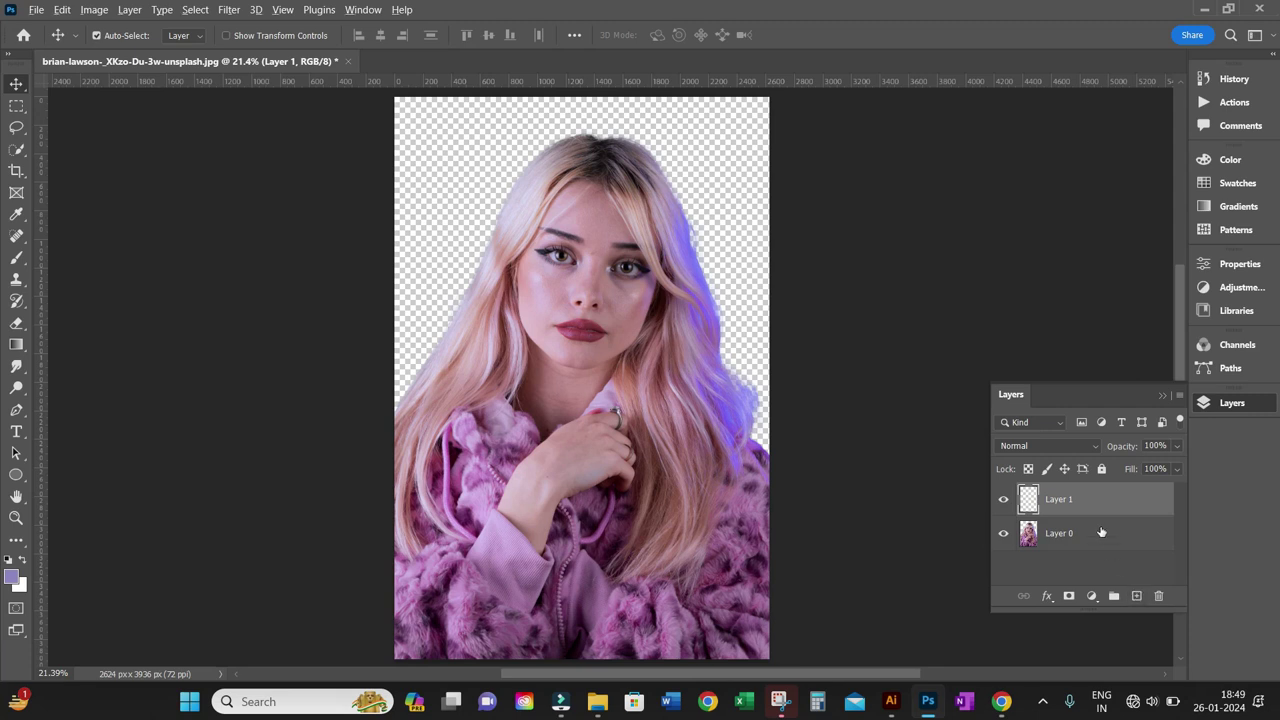
pyautogui.hotkey('alt', 'BackSpace')
pyautogui.moveTo(1090, 532); pyautogui.dragTo(1087, 500)
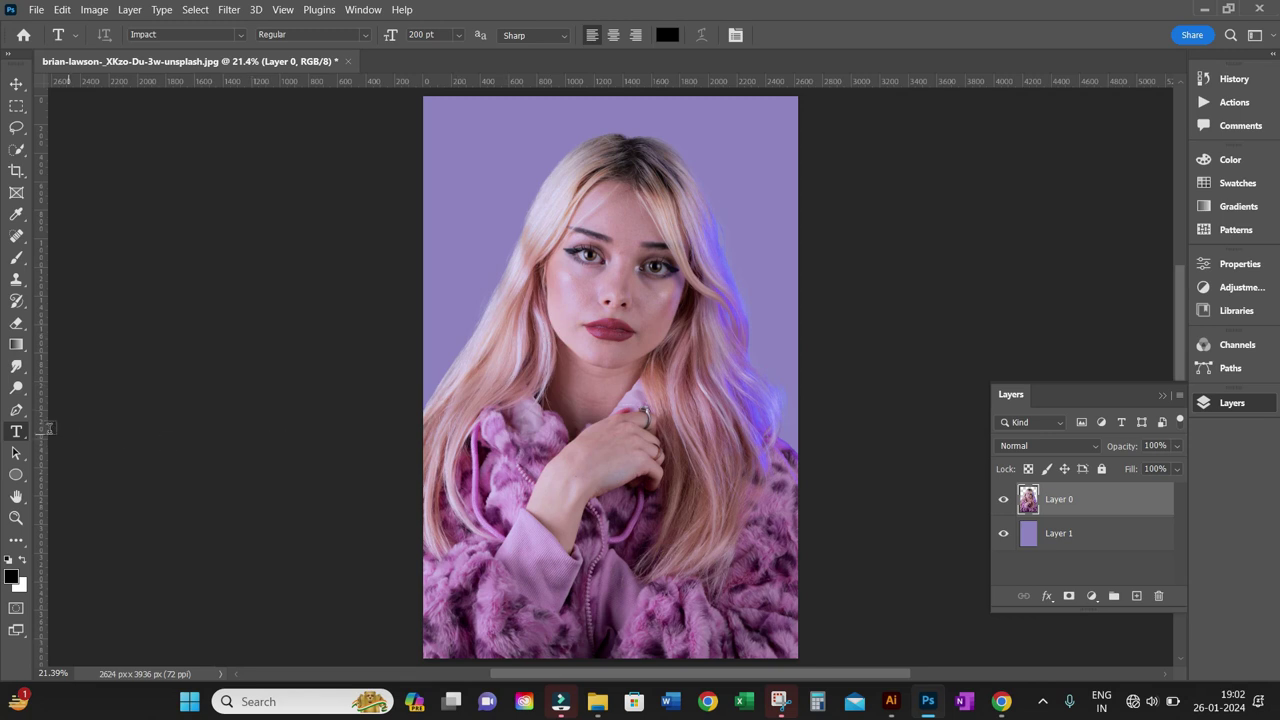
# - Add the text "DO NOT STOP UNTIL YOU SUCCESS" over the portrait in 200 pt Impact, with one word per line
pyautogui.click(647, 226)
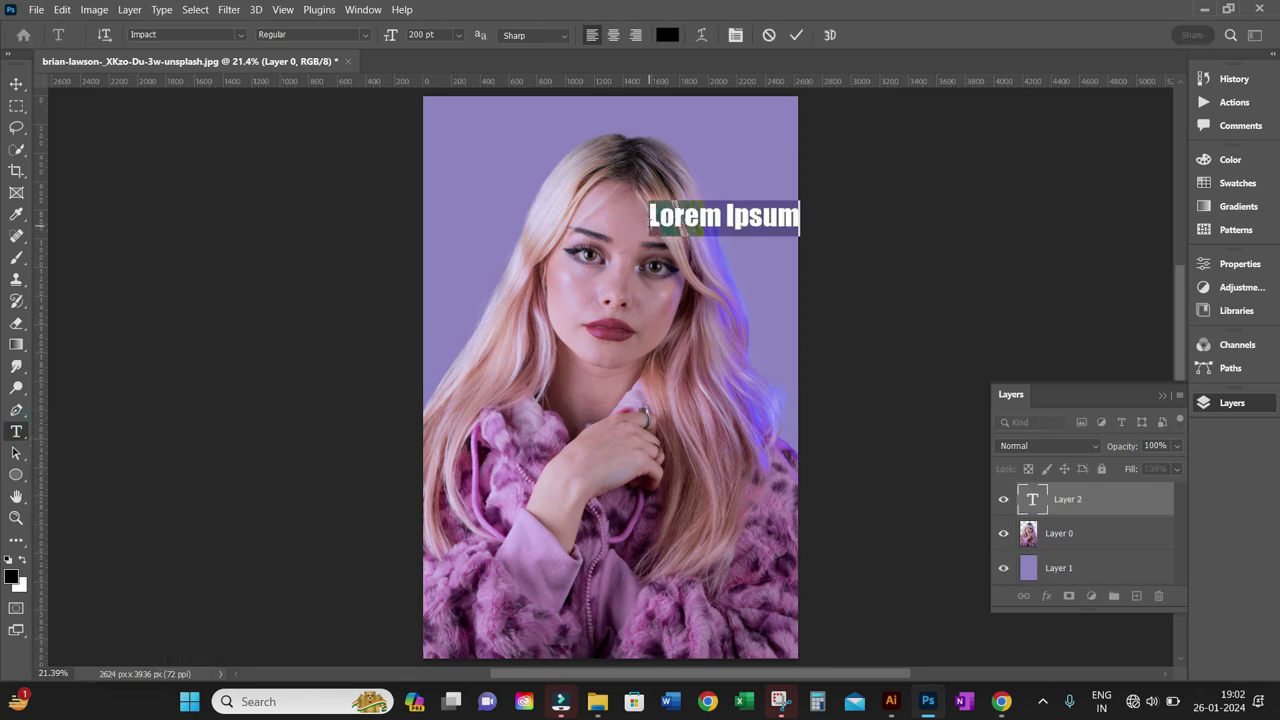
pyautogui.write('DO')
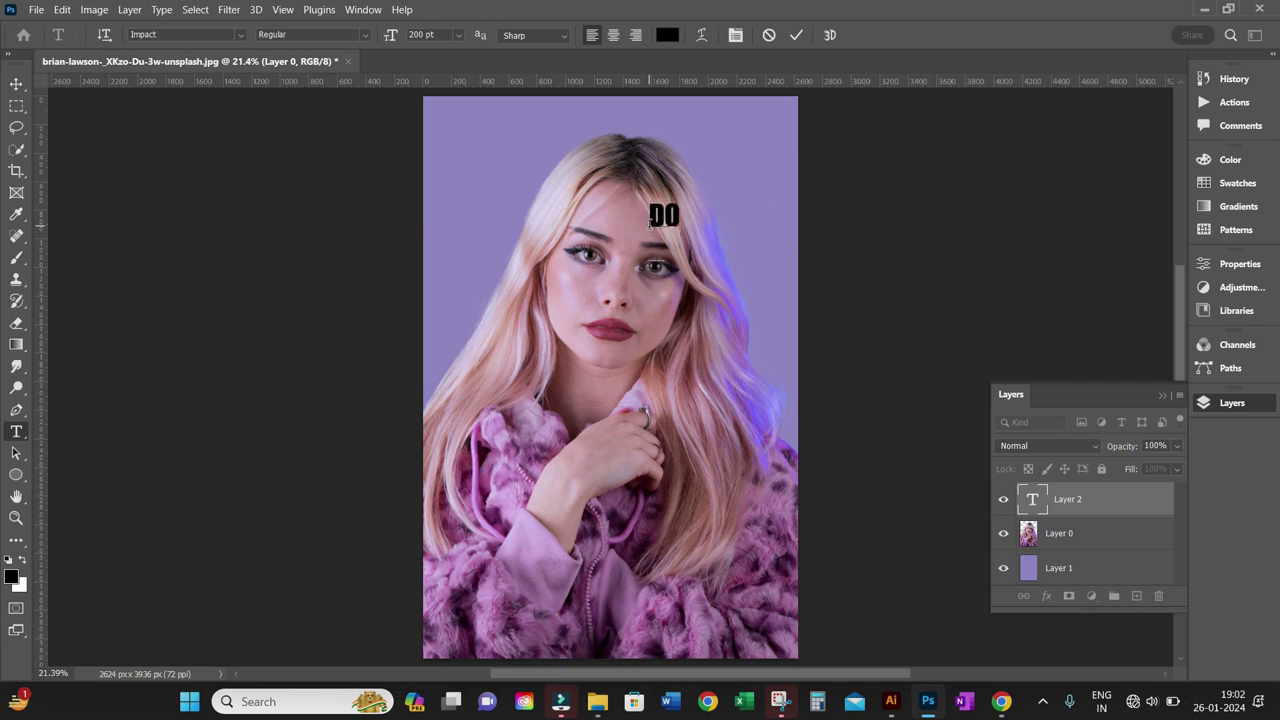
pyautogui.press('Return')
pyautogui.write('NOT')
pyautogui.press('Return')
pyautogui.write('STOP')
pyautogui.press('Return')
pyautogui.write('UNTIL')
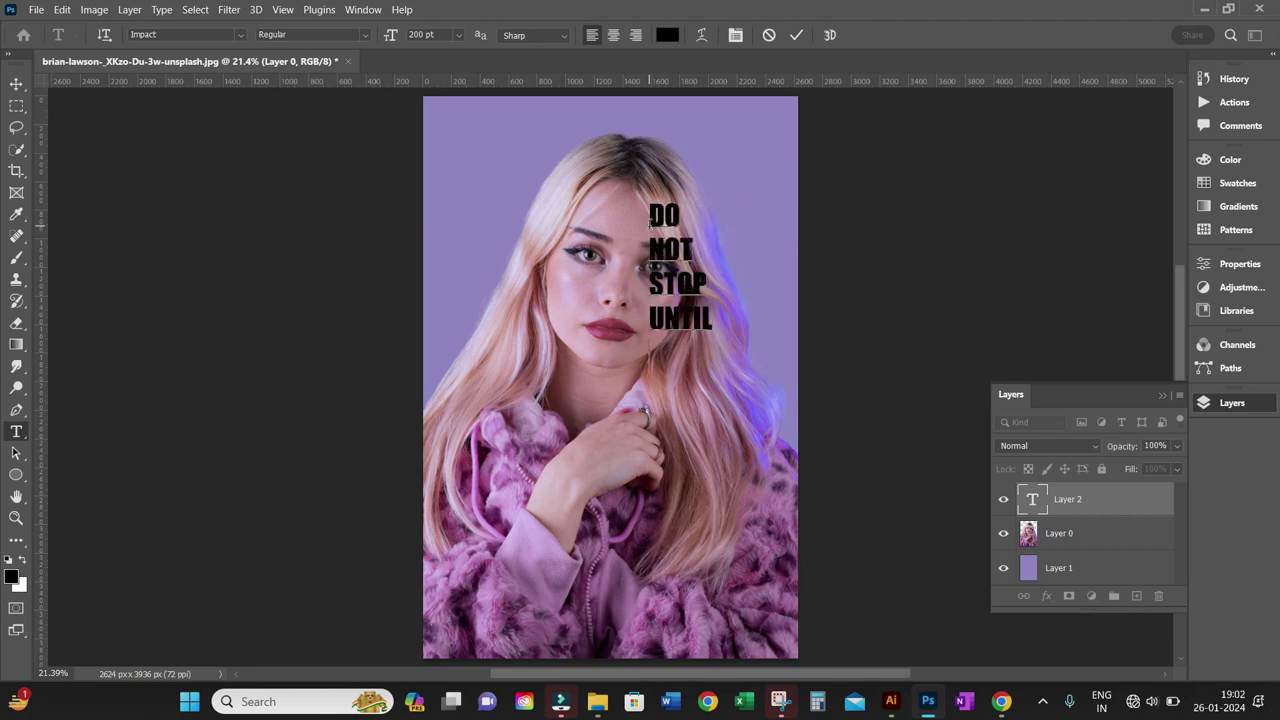
pyautogui.press('Return')
pyautogui.write('YOU')
pyautogui.press('Return')
pyautogui.write('SUCCESS')
pyautogui.hotkey('ctrl', 'Return')
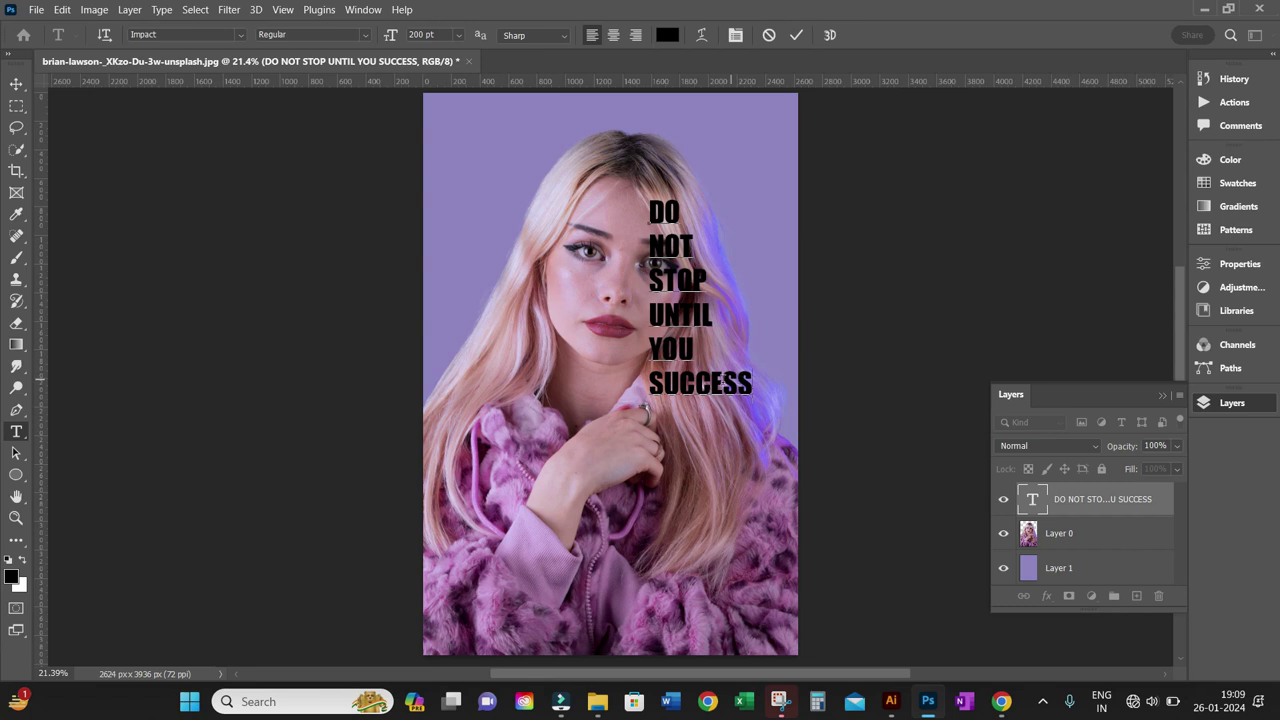
# - Place a vertical guide down the middle of the face and move the text so its left edge aligns with it
pyautogui.click(15, 84)
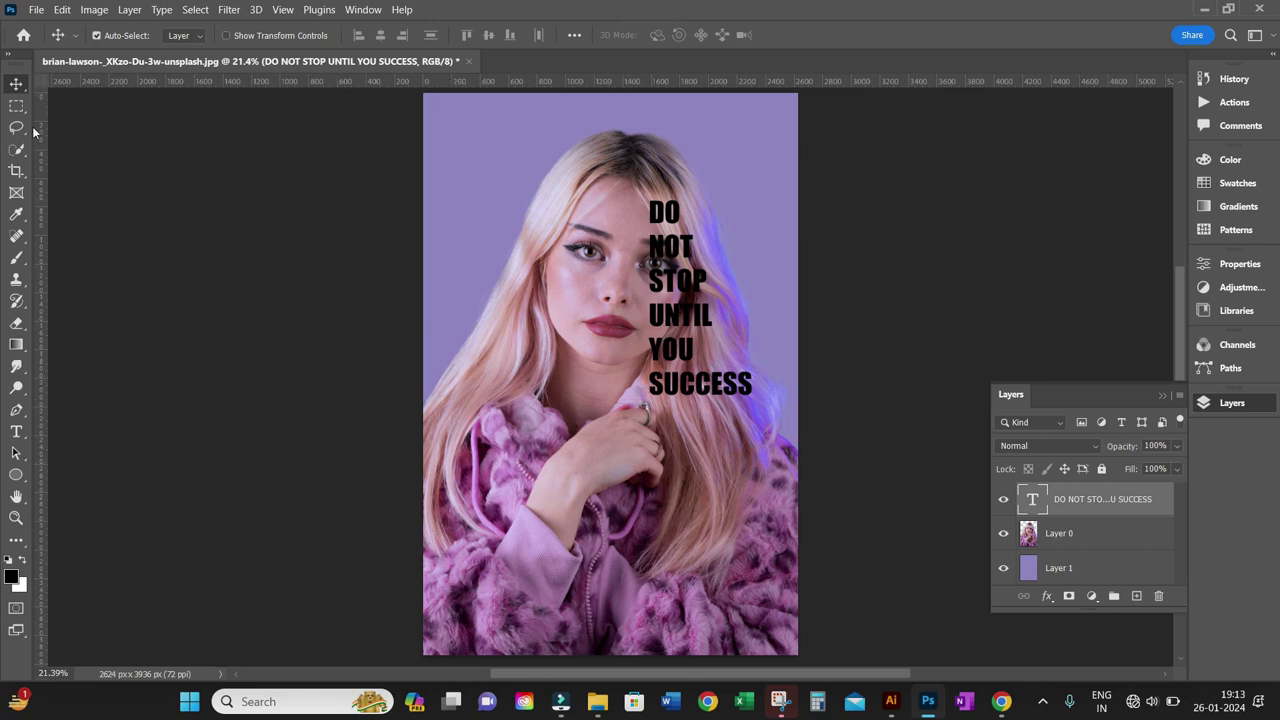
pyautogui.moveTo(43, 262); pyautogui.dragTo(618, 304)
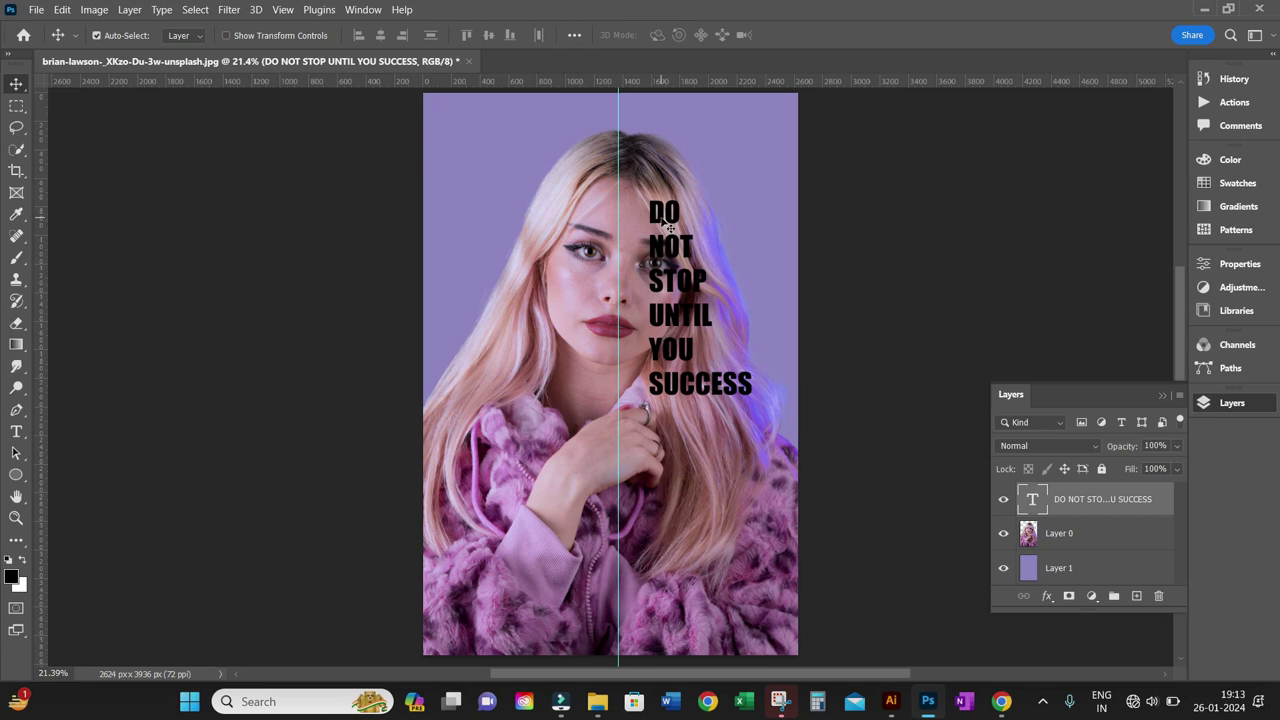
pyautogui.moveTo(669, 228); pyautogui.dragTo(629, 152)
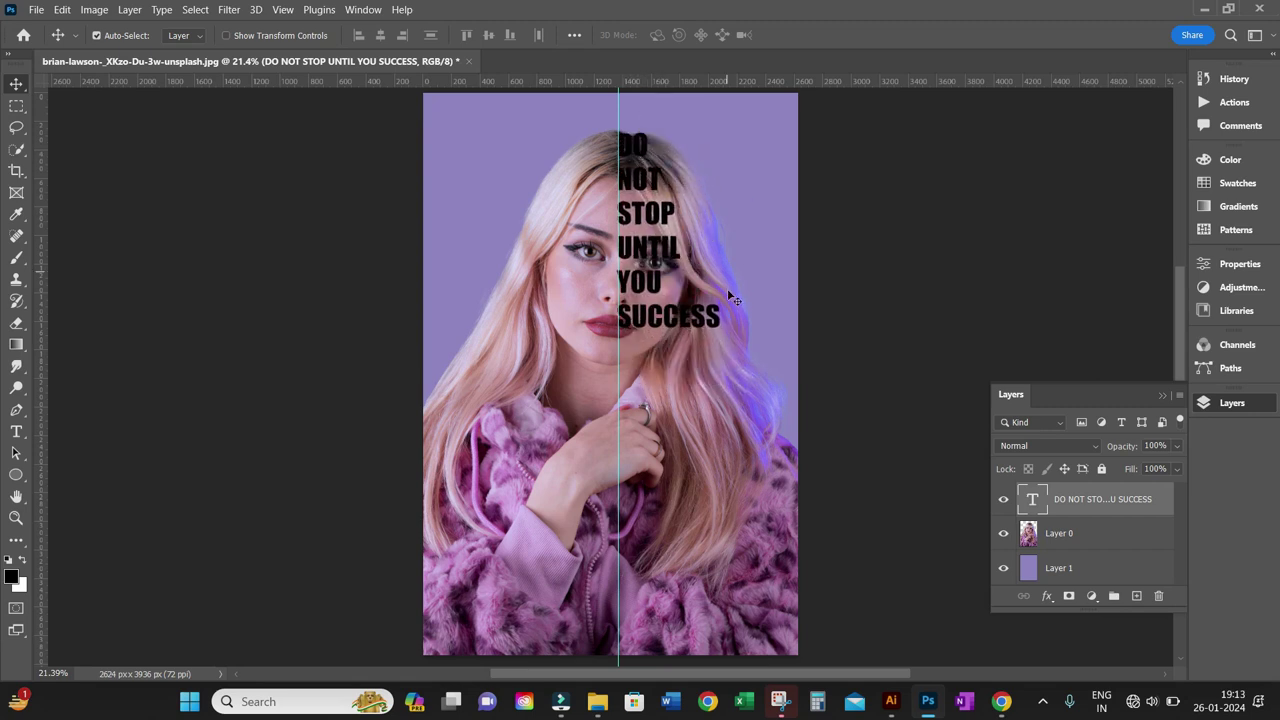
# - Scale the text to about 173% width and 254% height so it spans from the guide to the canvas's right edge
pyautogui.hotkey('ctrl', 't')
pyautogui.moveTo(721, 338); pyautogui.dragTo(872, 667)
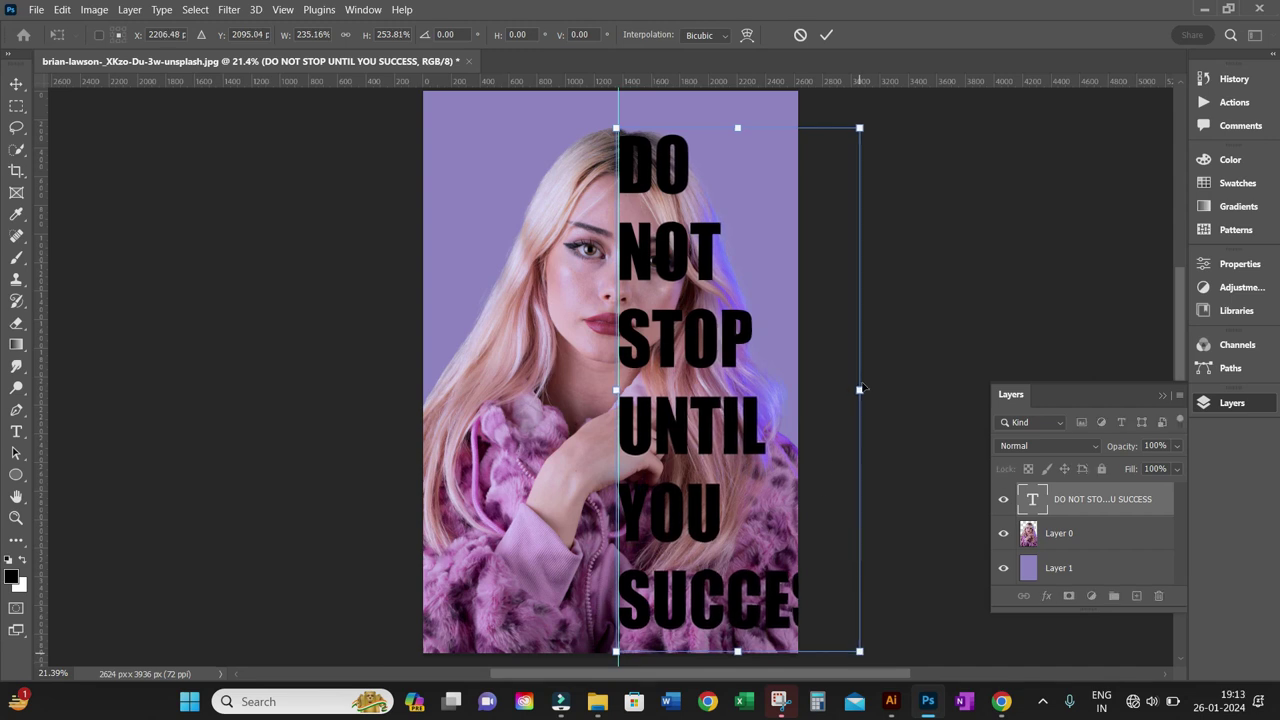
pyautogui.moveTo(860, 389); pyautogui.dragTo(796, 392)
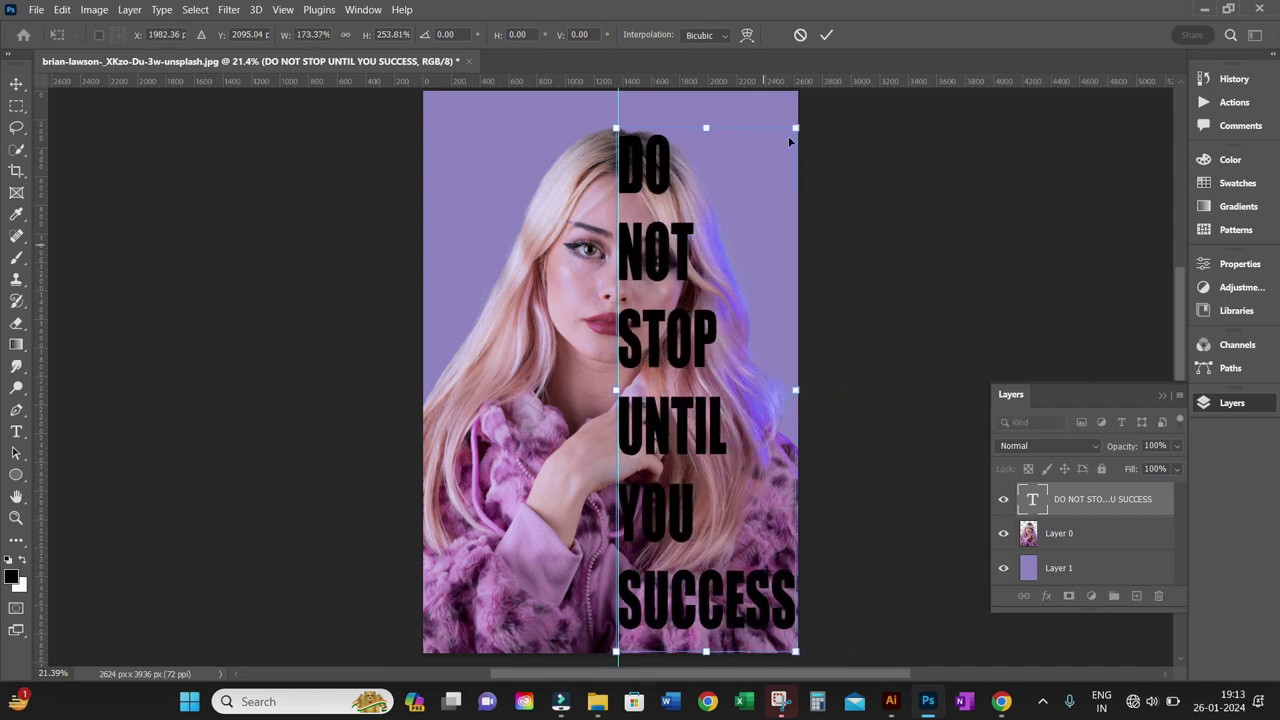
pyautogui.click(830, 38)
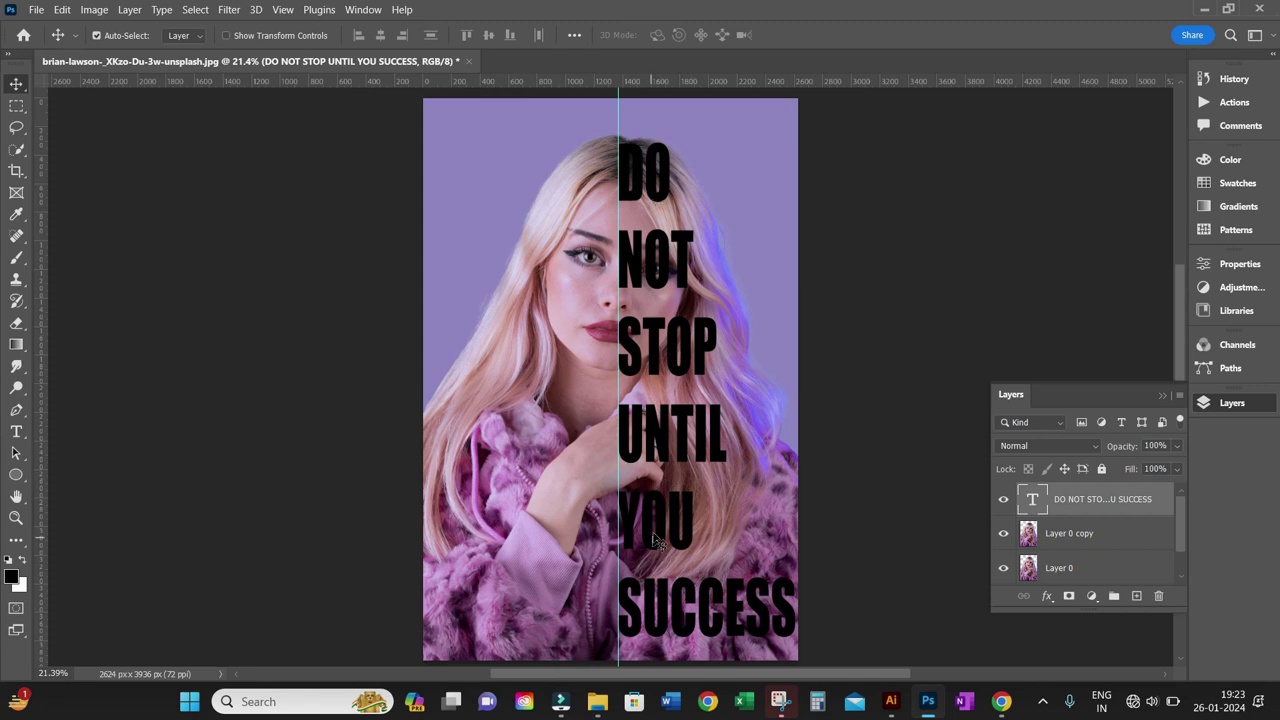
# - Set the text's leading to 507 pt
pyautogui.click(1240, 265)
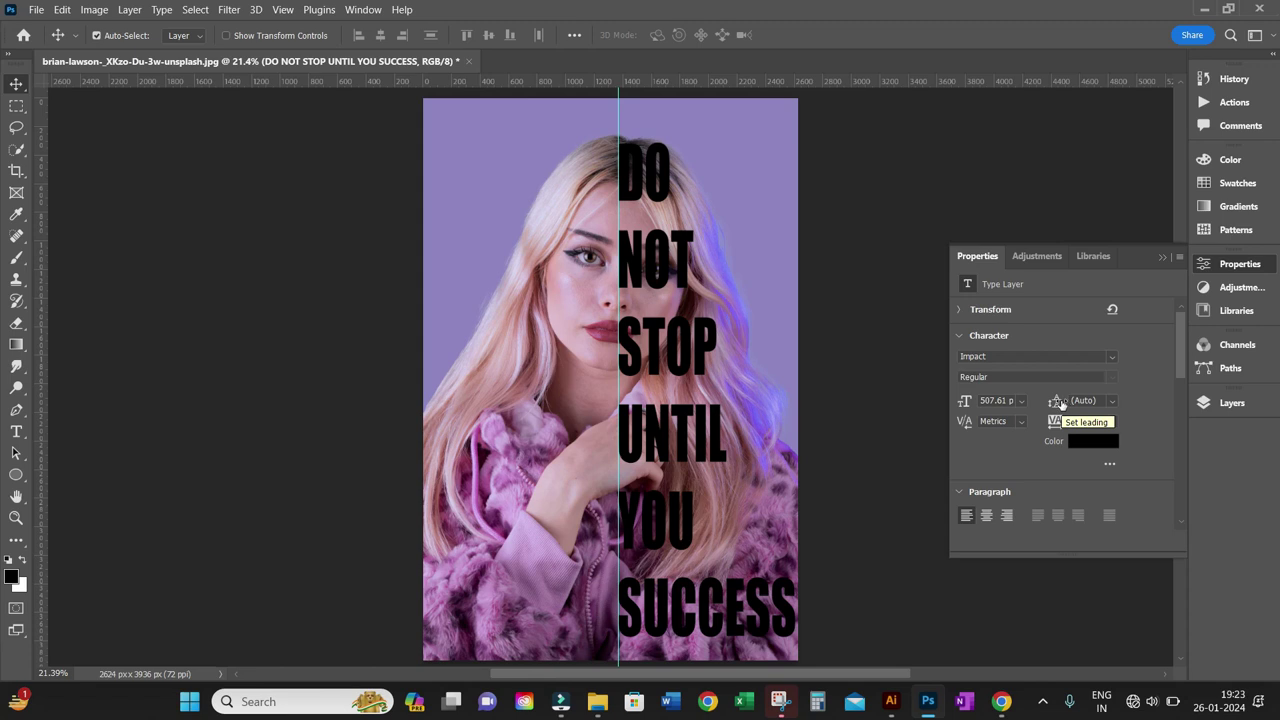
pyautogui.moveTo(1061, 402); pyautogui.dragTo(978, 406)
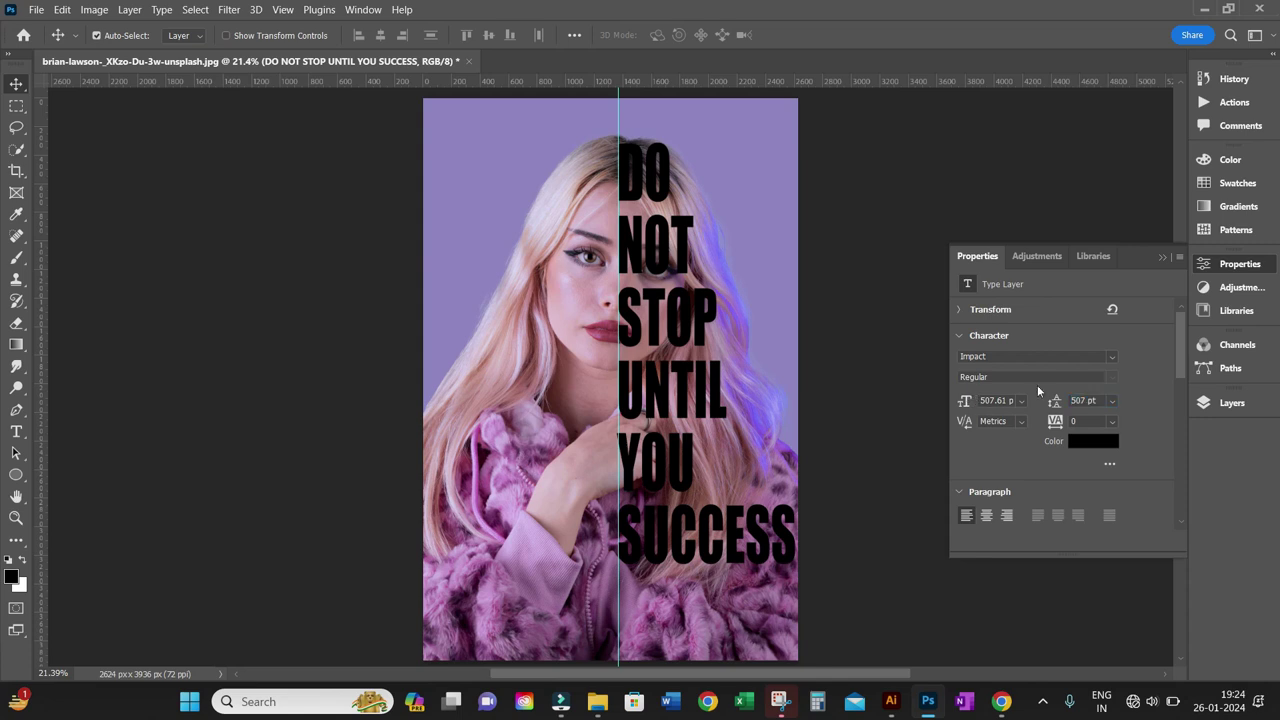
pyautogui.click(1161, 257)
# - Move the Layer 0 copy above the text layer in the layer order
pyautogui.click(1235, 405)
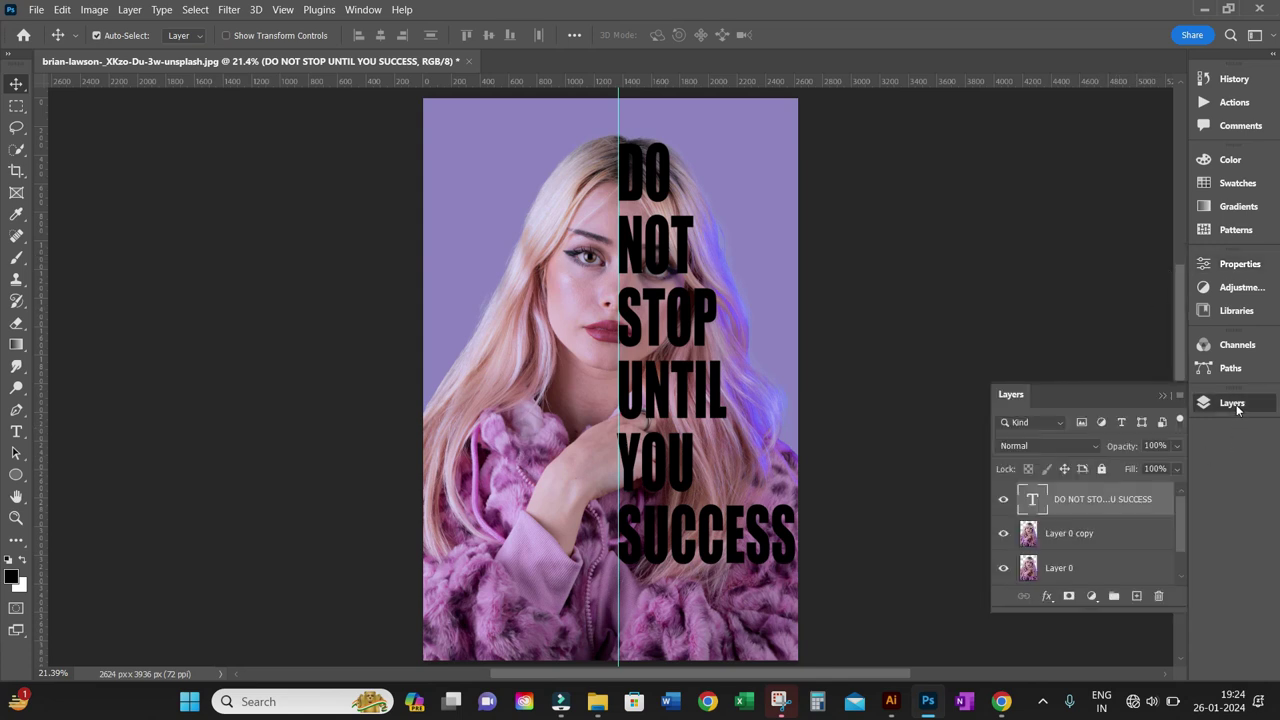
pyautogui.scroll(-2, 1181, 548)
pyautogui.scroll(2, 1180, 551)
pyautogui.click(1106, 535)
pyautogui.moveTo(1108, 539); pyautogui.dragTo(1104, 502)
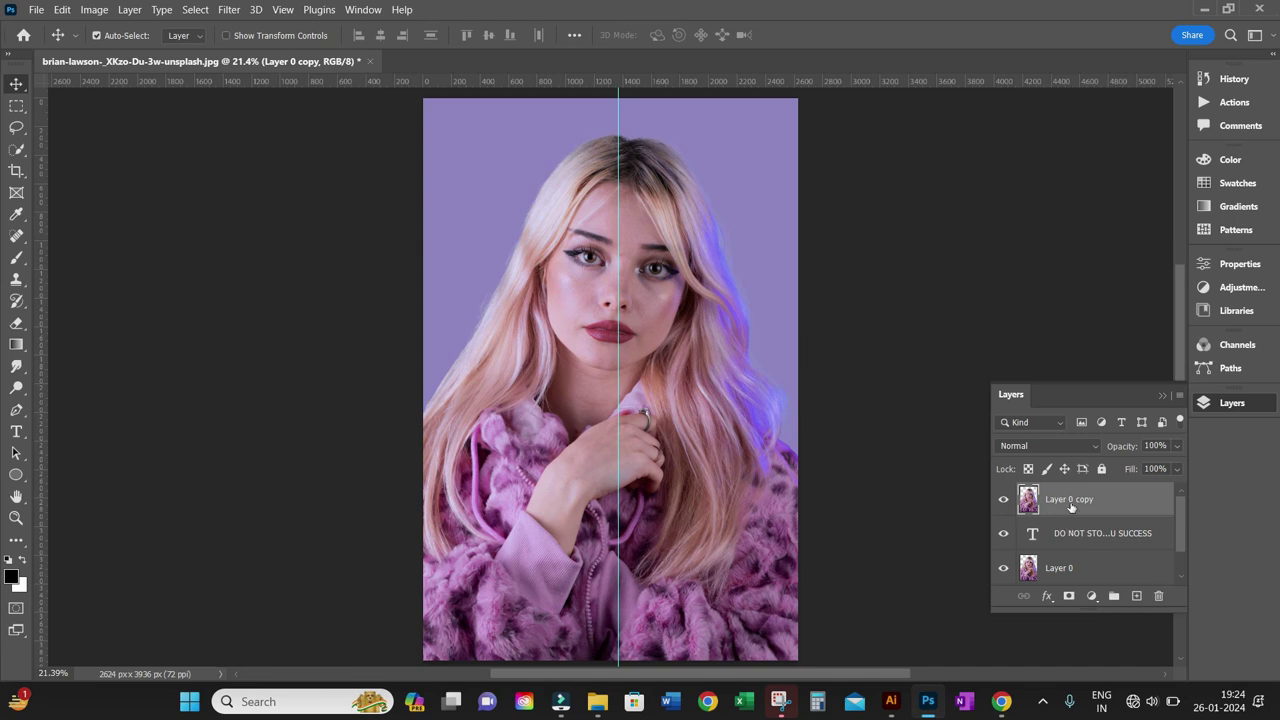
# - Clip the Layer 0 copy to the text layer with a clipping mask
pyautogui.rightClick(1071, 501)
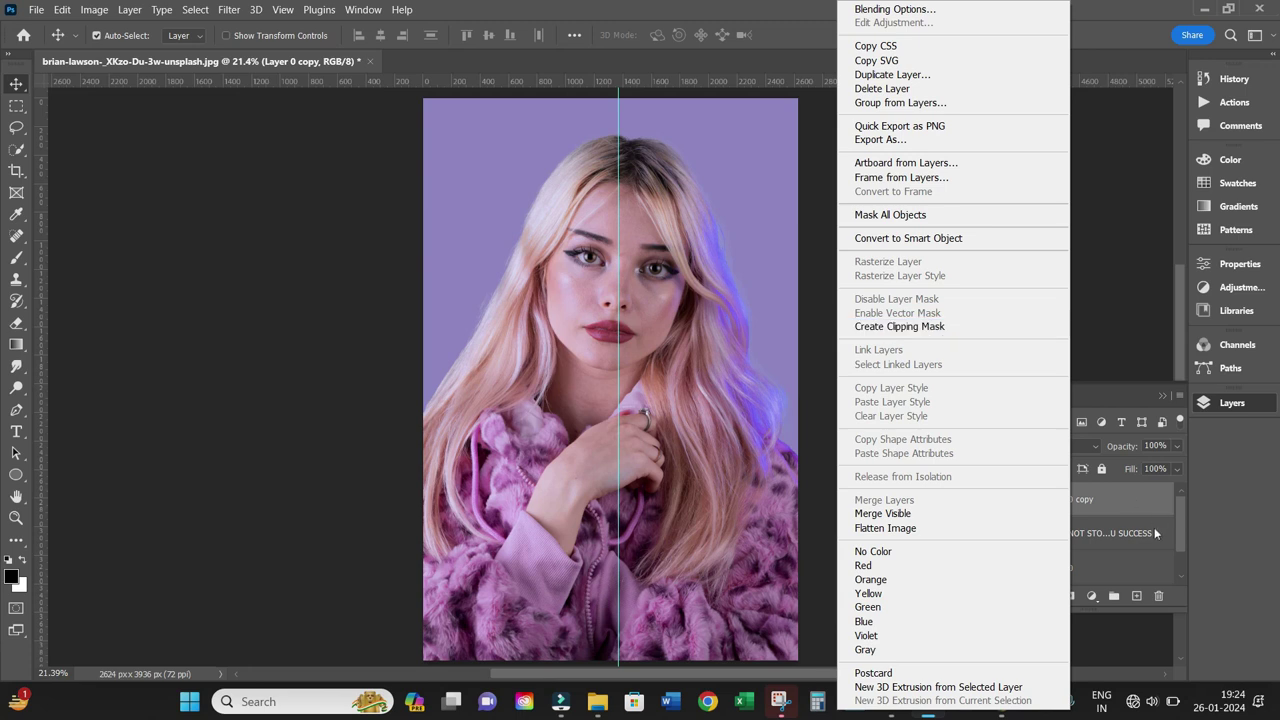
pyautogui.click(1092, 507)
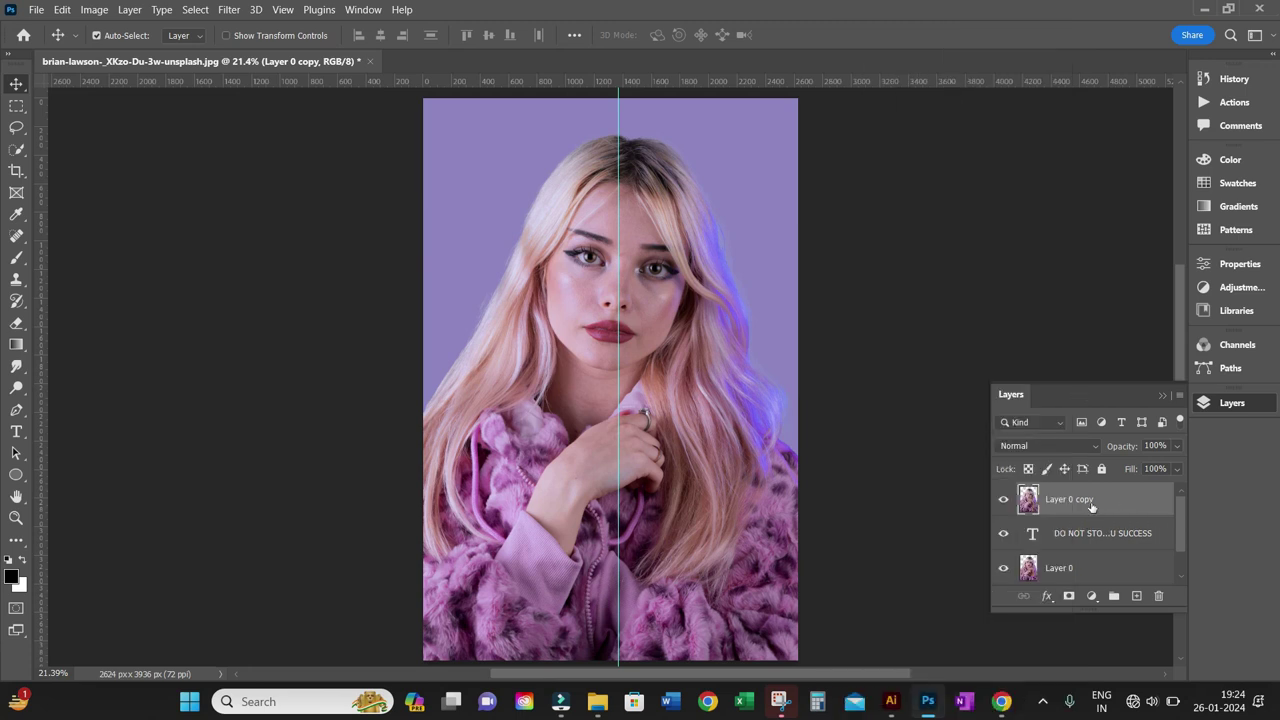
pyautogui.moveTo(1091, 514); pyautogui.dragTo(1091, 512)
pyautogui.keyDown('alt'); pyautogui.click(1095, 513); pyautogui.keyUp('alt')
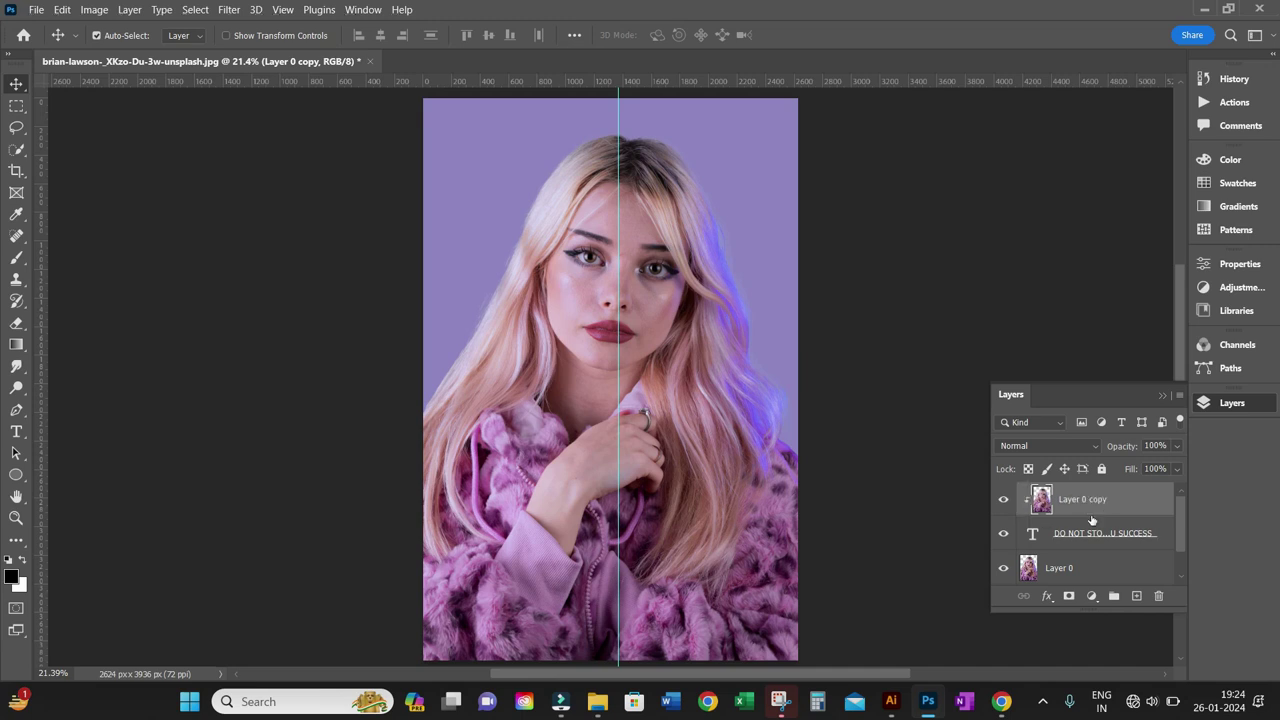
# - Delete the part of Layer 0 right of the guide using a rectangular selection, leaving nothing selected
pyautogui.click(1088, 572)
pyautogui.press('m')
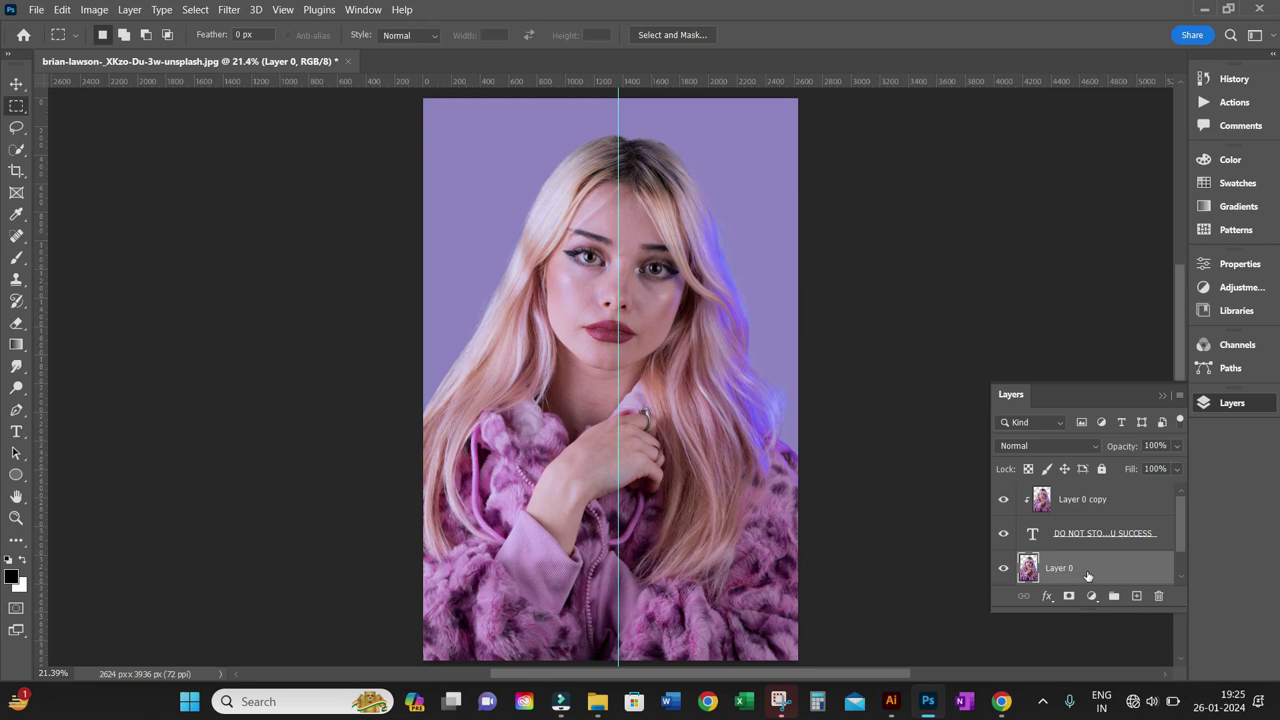
pyautogui.rightClick(17, 106)
pyautogui.moveTo(618, 97); pyautogui.dragTo(813, 665)
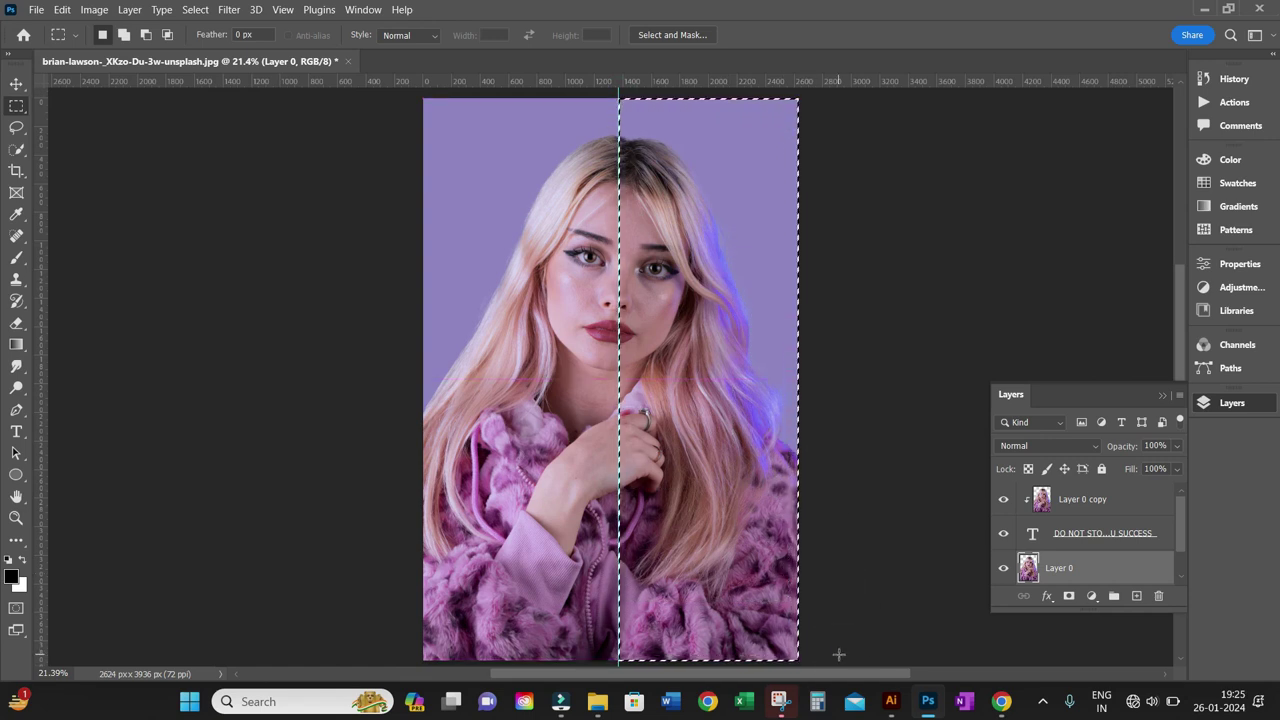
pyautogui.press('Delete')
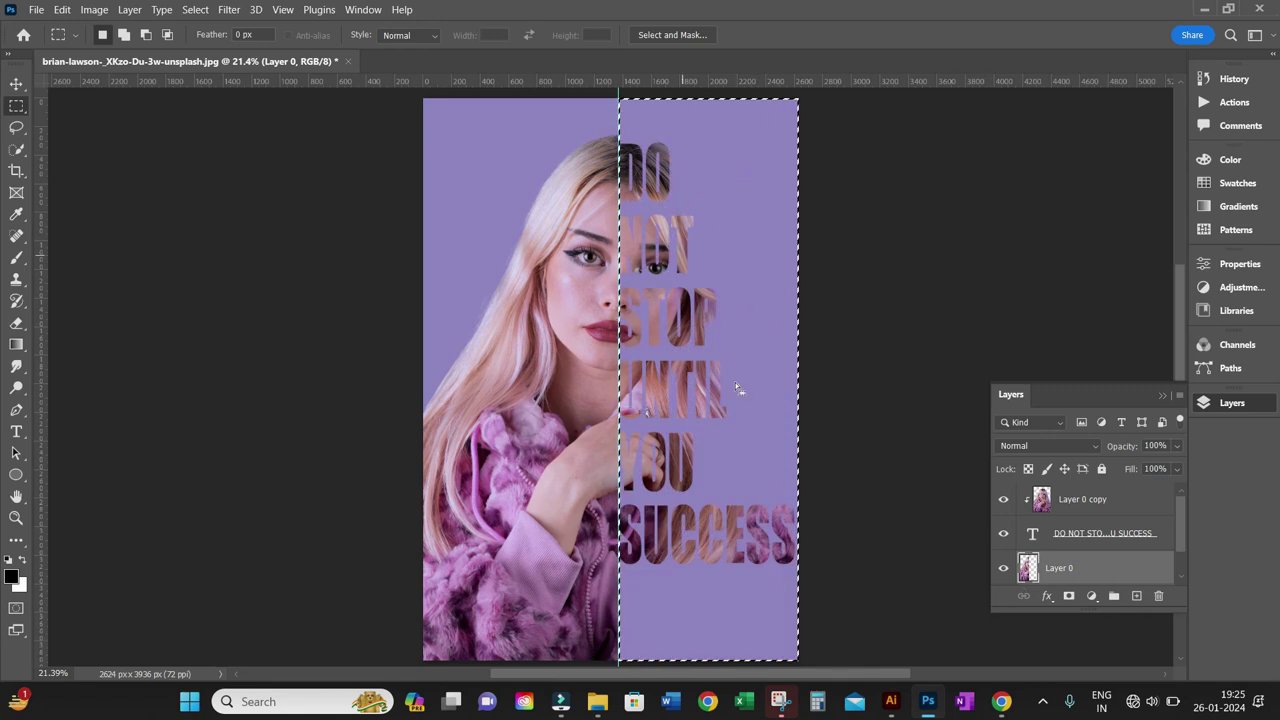
pyautogui.hotkey('ctrl', 'd')
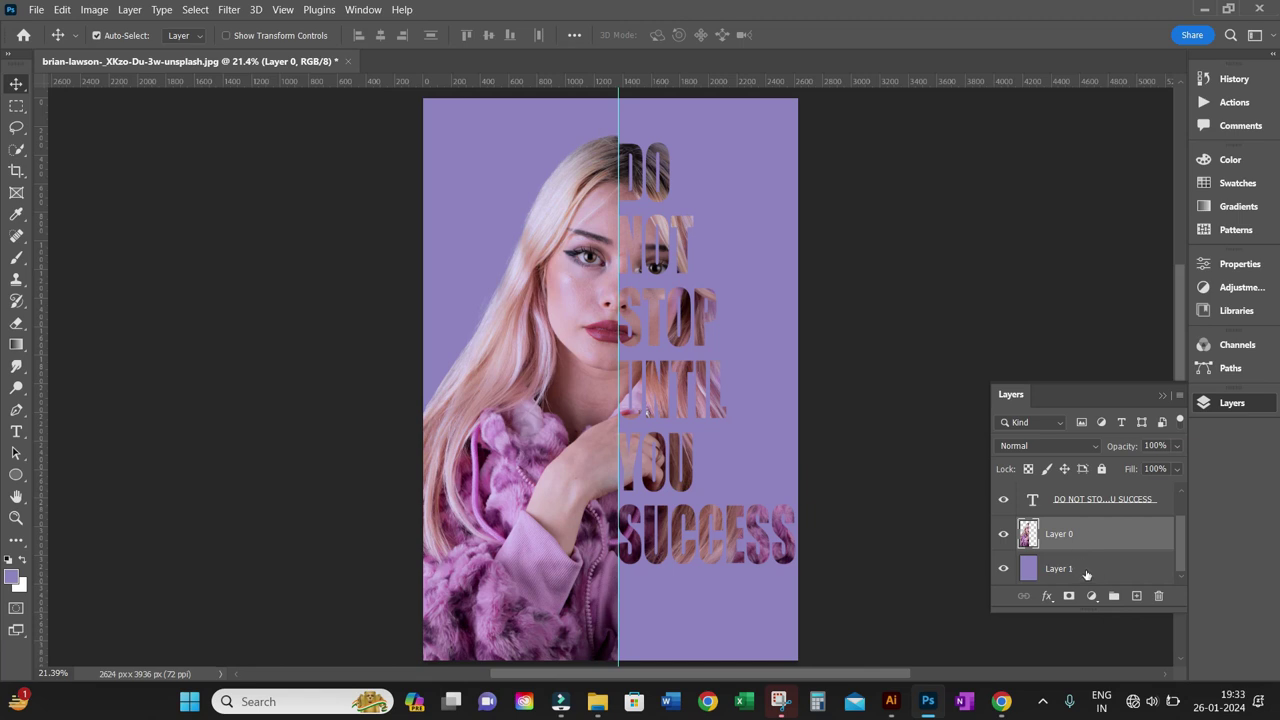
# - Fill the background Layer 1 with dark grey #525252 and remove the vertical guide
pyautogui.click(1086, 574)
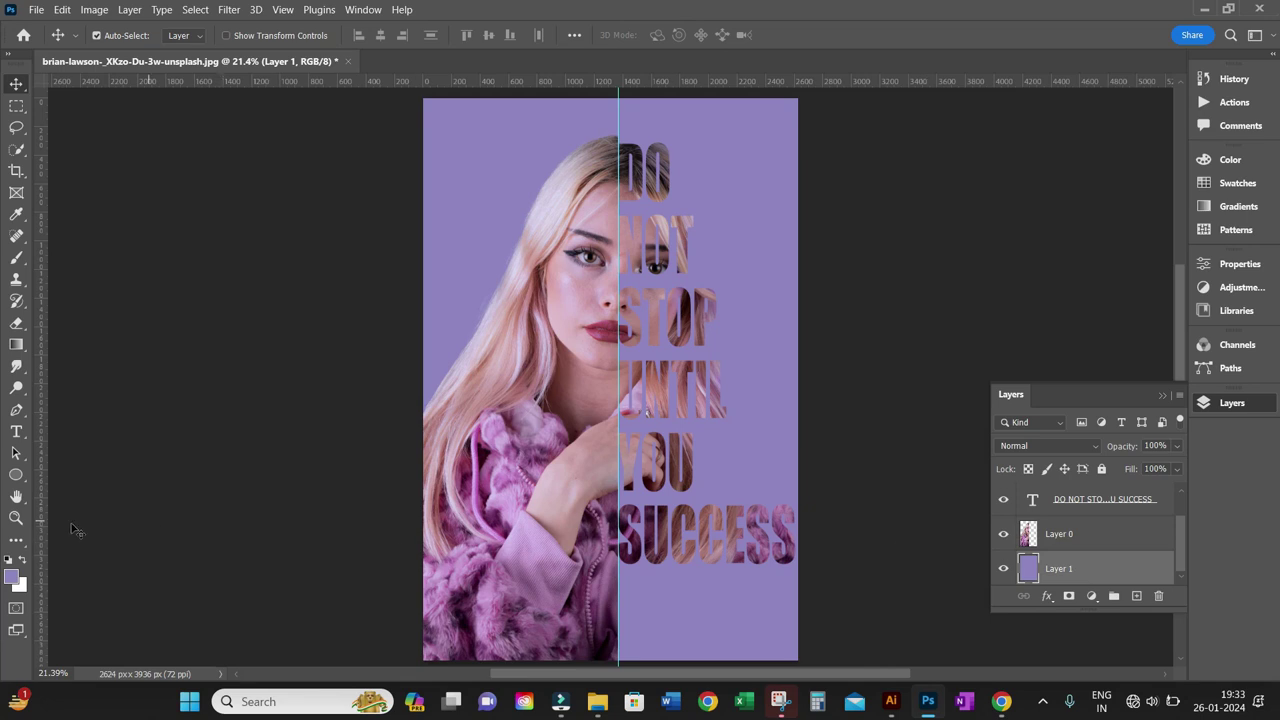
pyautogui.click(10, 580)
pyautogui.moveTo(868, 317); pyautogui.dragTo(837, 363)
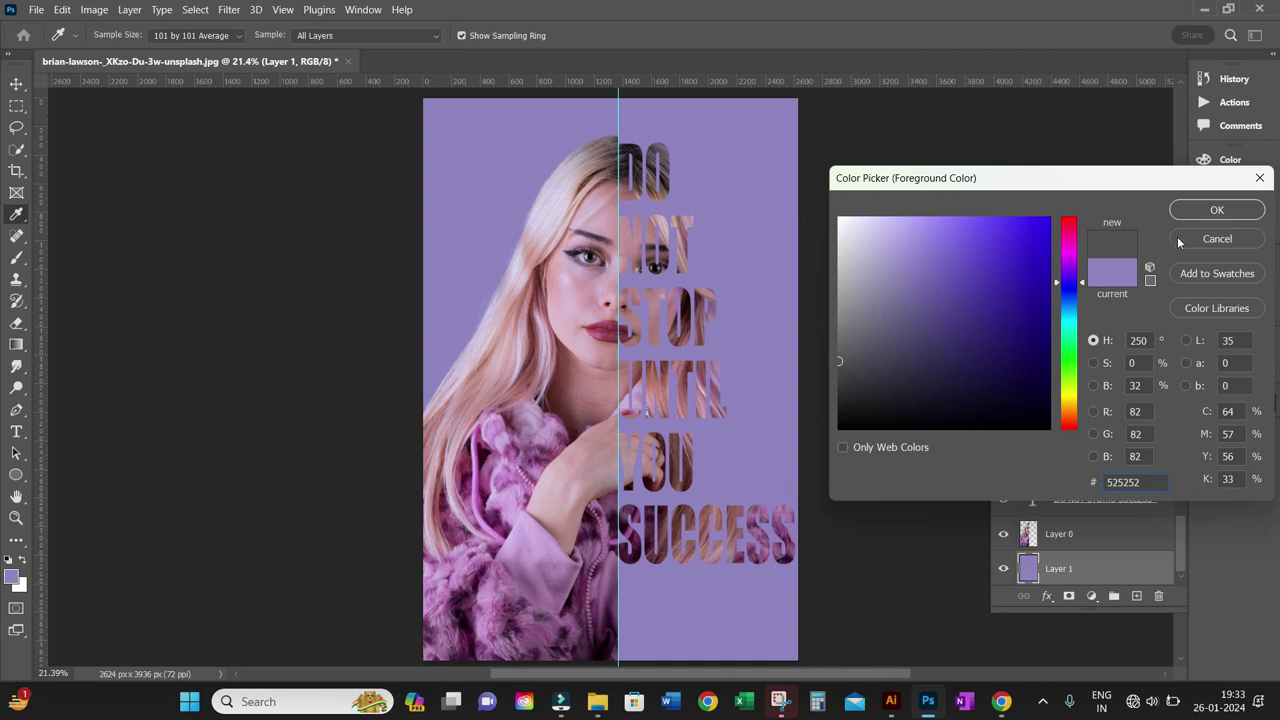
pyautogui.click(1217, 210)
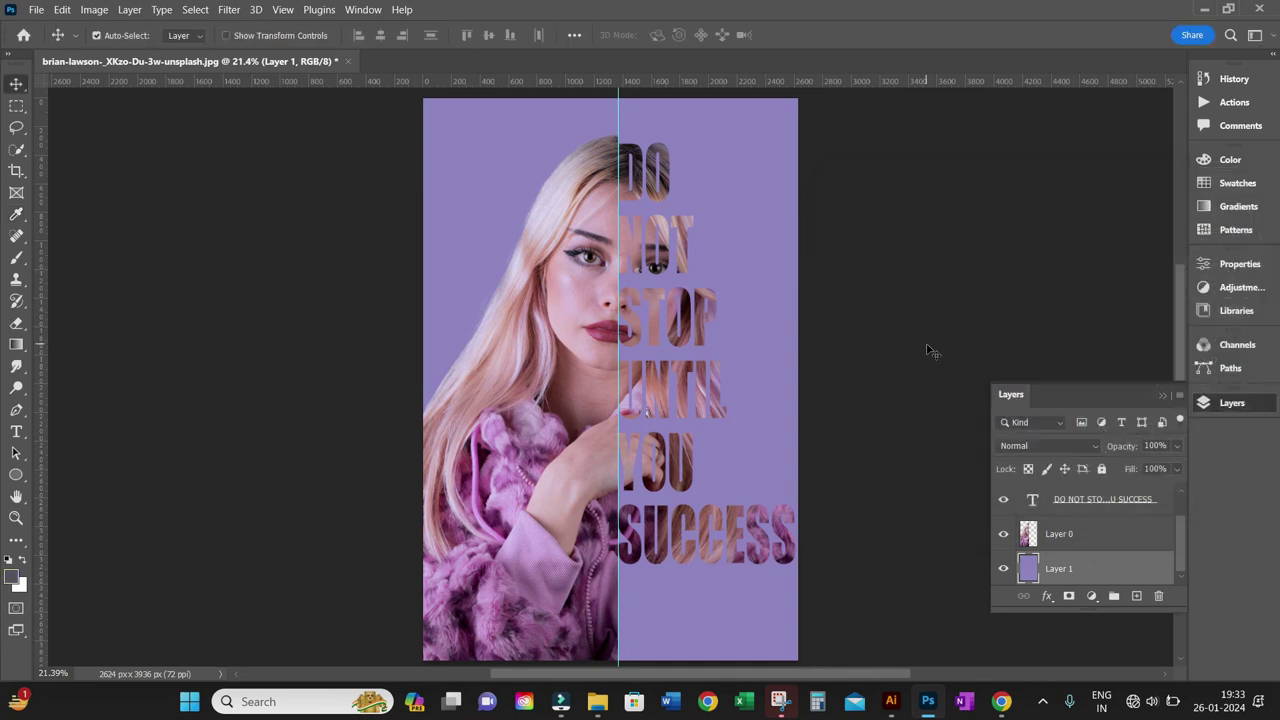
pyautogui.hotkey('alt', 'BackSpace')
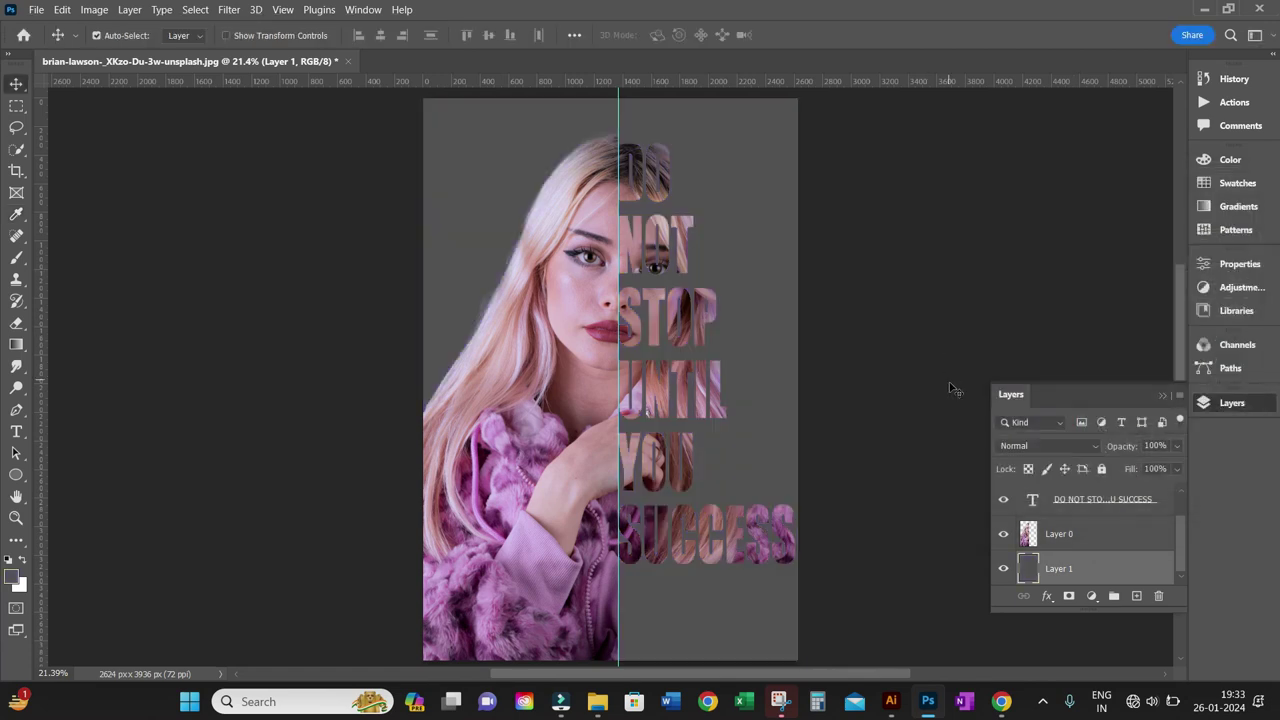
pyautogui.click(617, 109)
pyautogui.press('Delete')
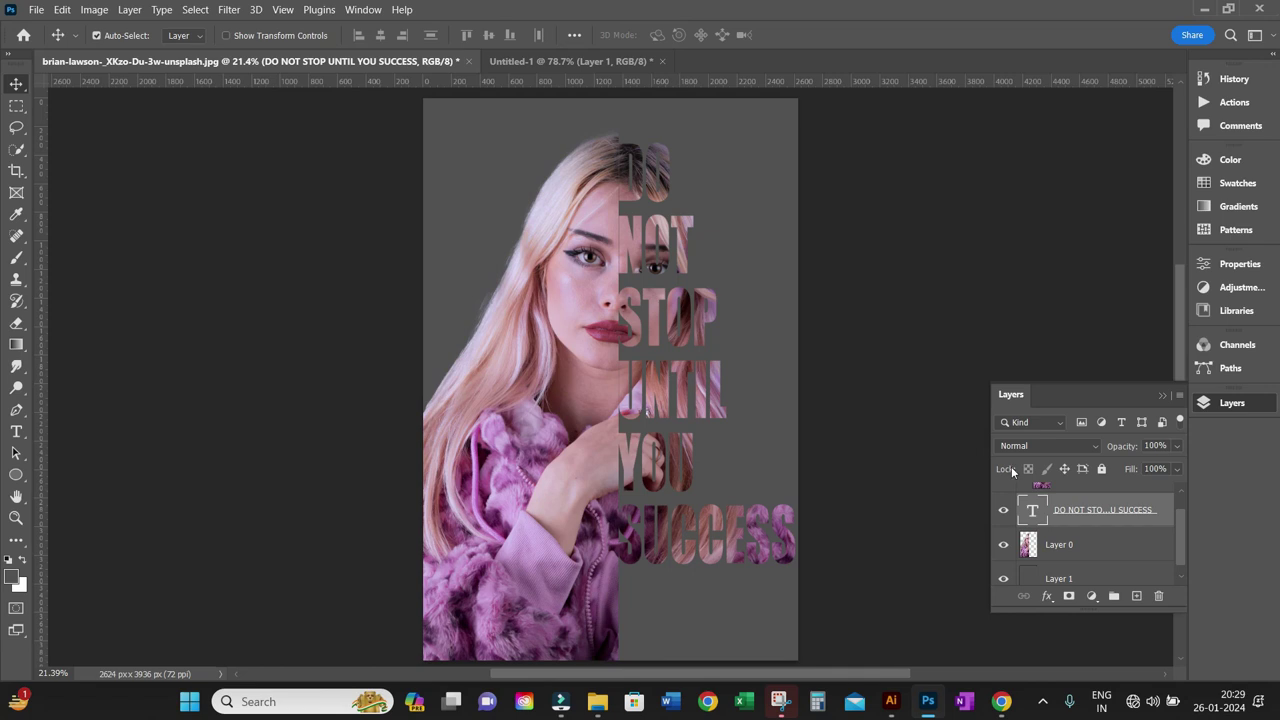
# - Apply a Multiply drop shadow to the text layer with 91% opacity, 30° angle, 17 px distance, 0% spread and 8 px size
pyautogui.rightClick(1041, 511)
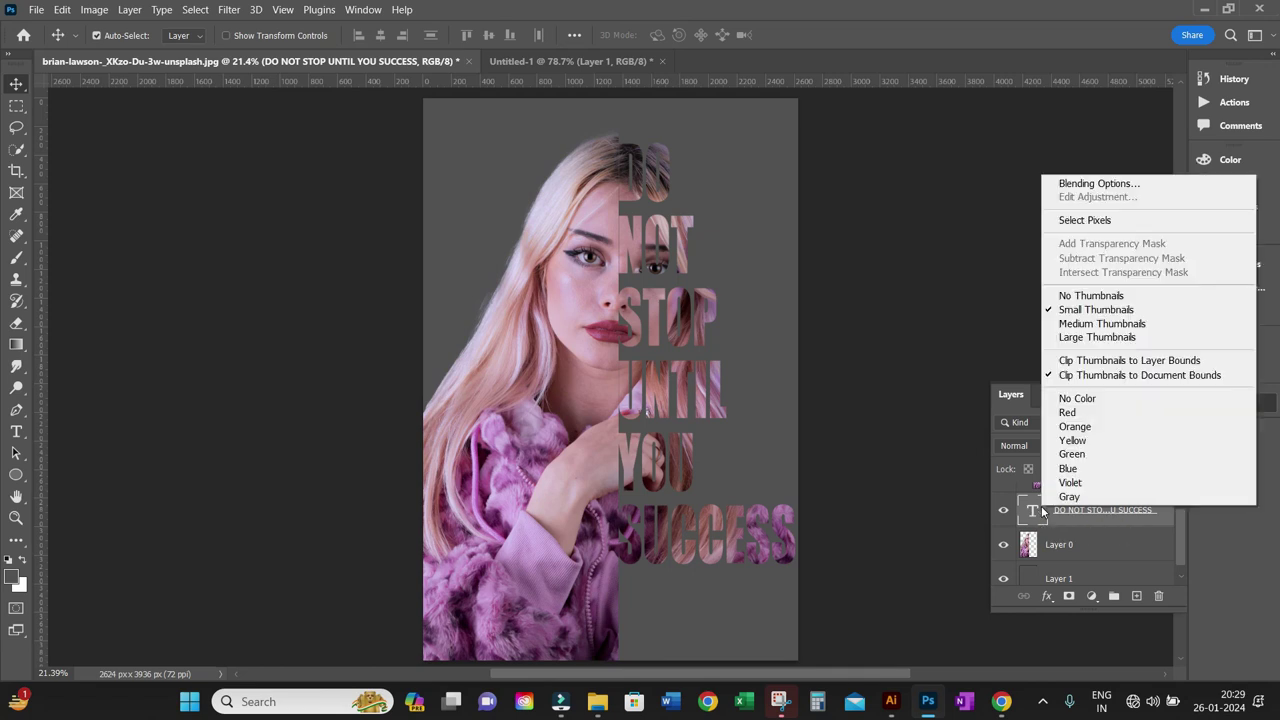
pyautogui.click(1079, 188)
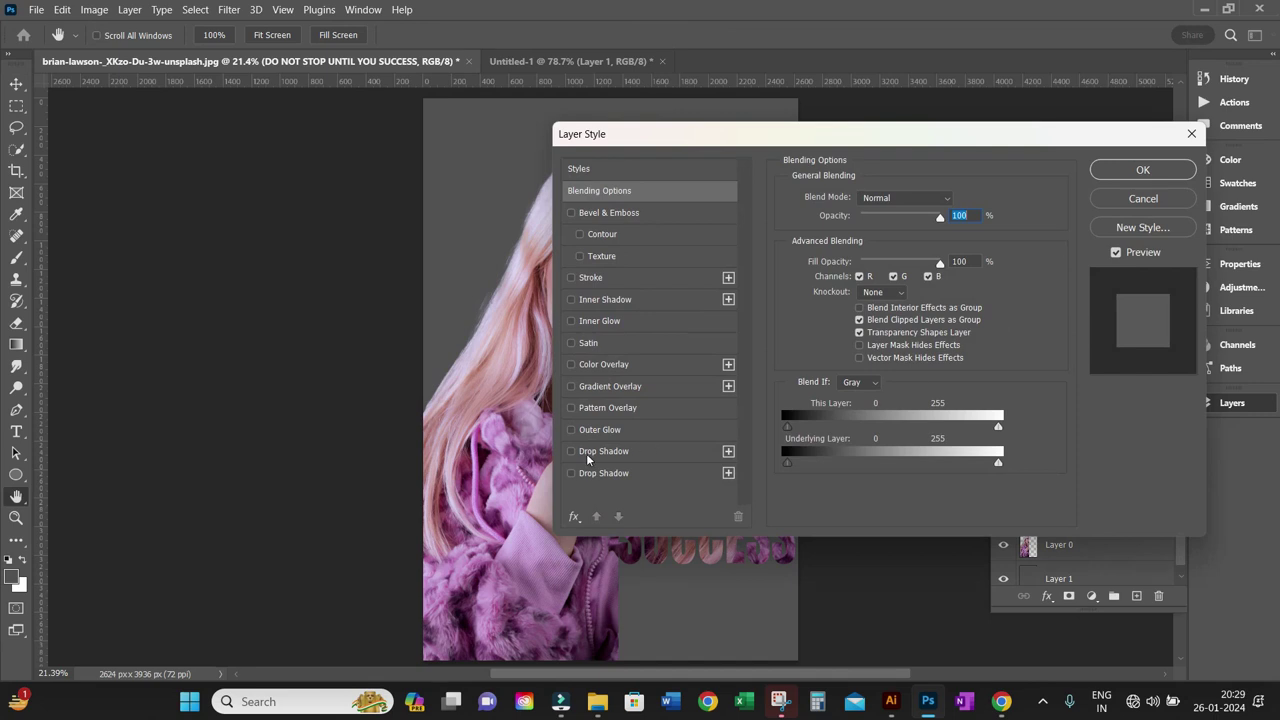
pyautogui.click(590, 452)
pyautogui.click(1143, 171)
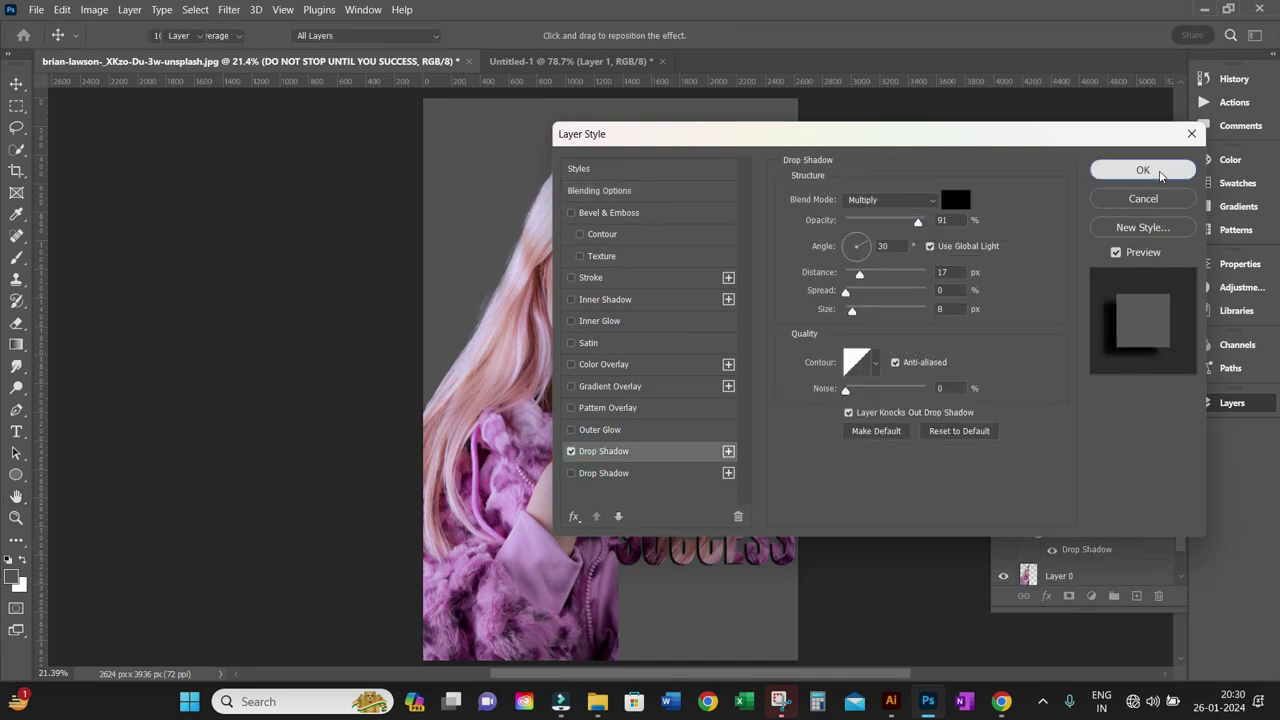